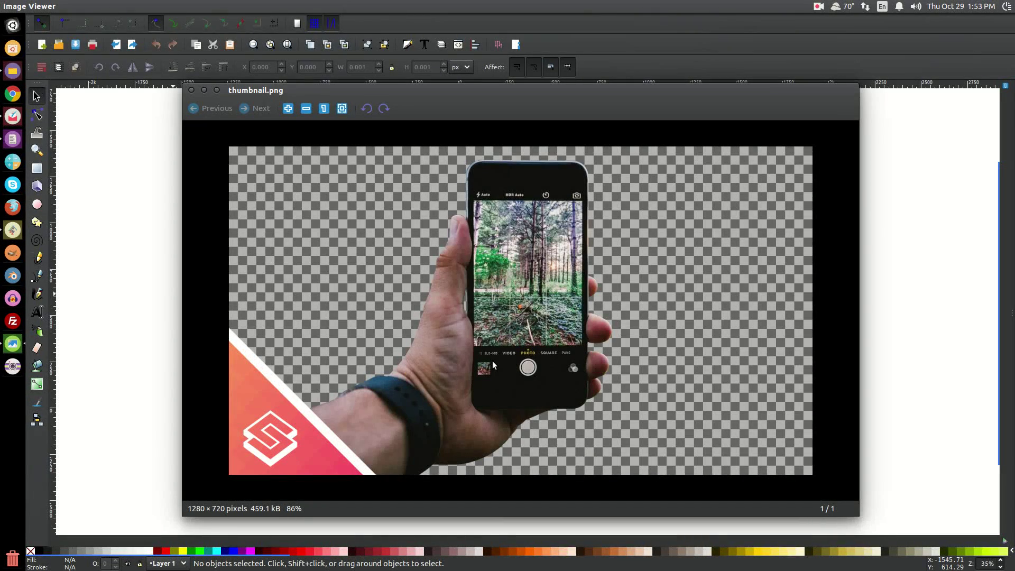
# Step: Examine the example cut-out in thumbnail.png up close and dismiss the image viewer
pyautogui.scroll(2, 455, 319)
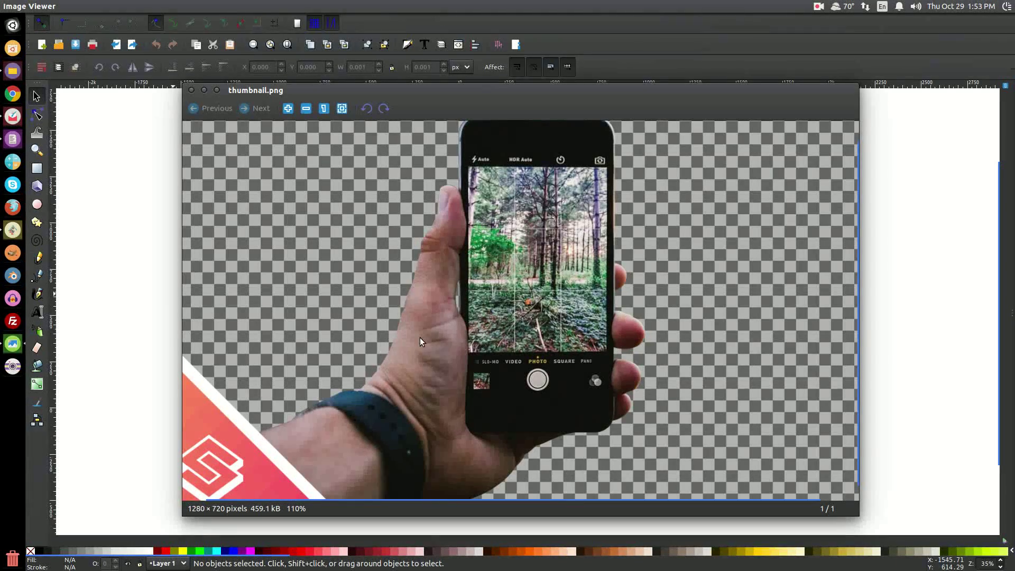
pyautogui.scroll(-1, 541, 341)
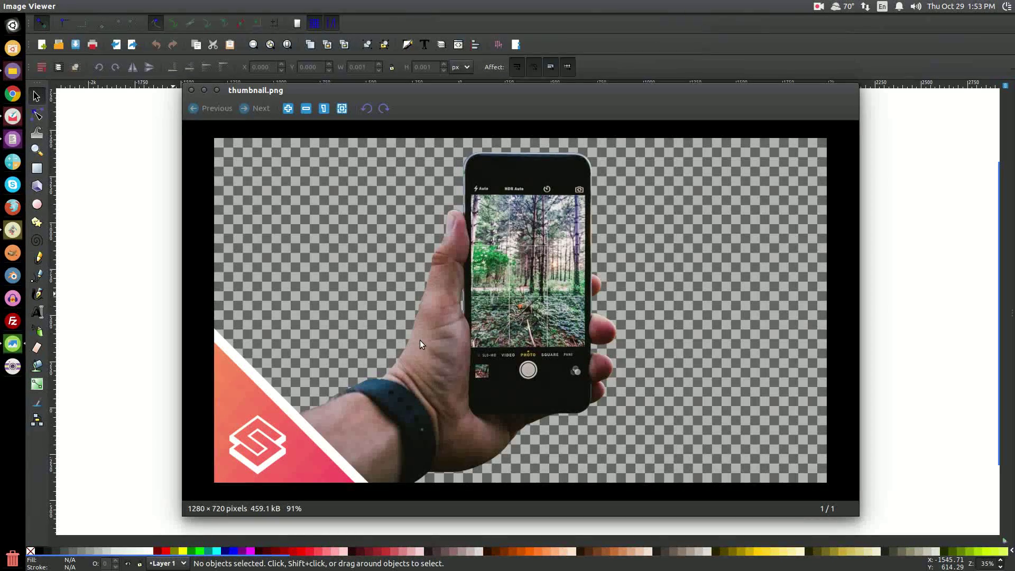
pyautogui.click(204, 91)
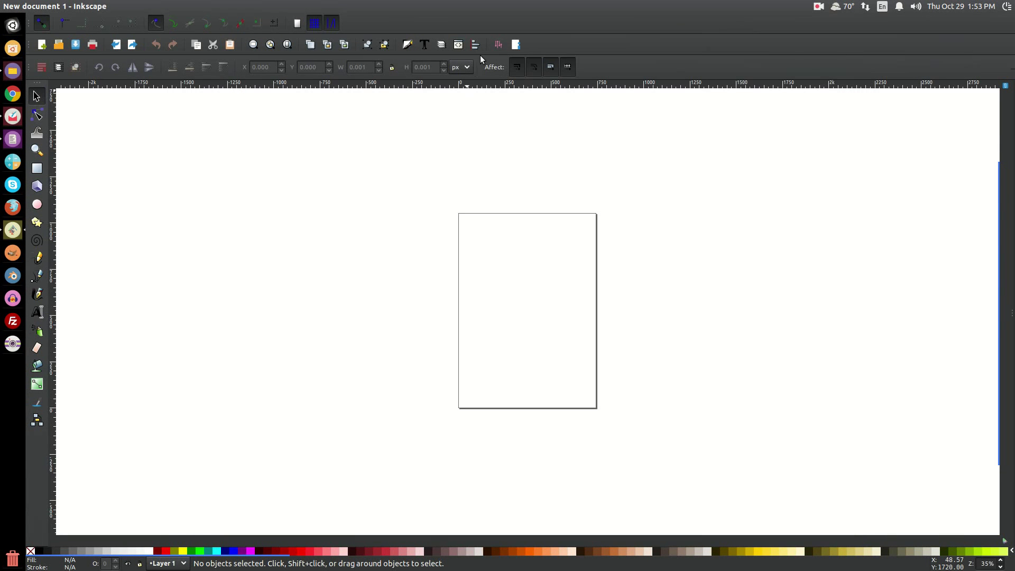
# Step: Open the Align and Distribute and the Fill and Stroke dialogs
pyautogui.click(477, 46)
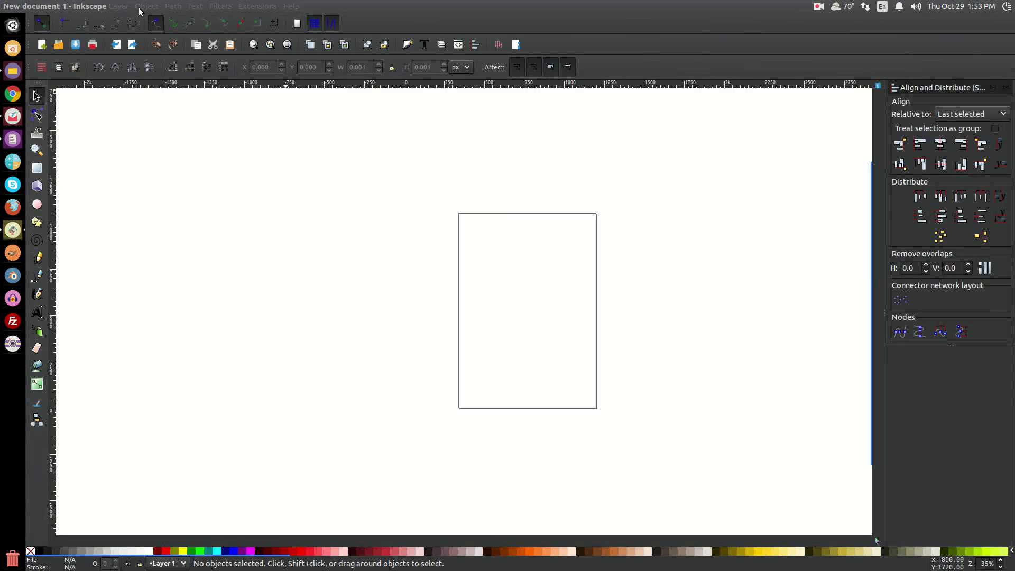
pyautogui.click(406, 46)
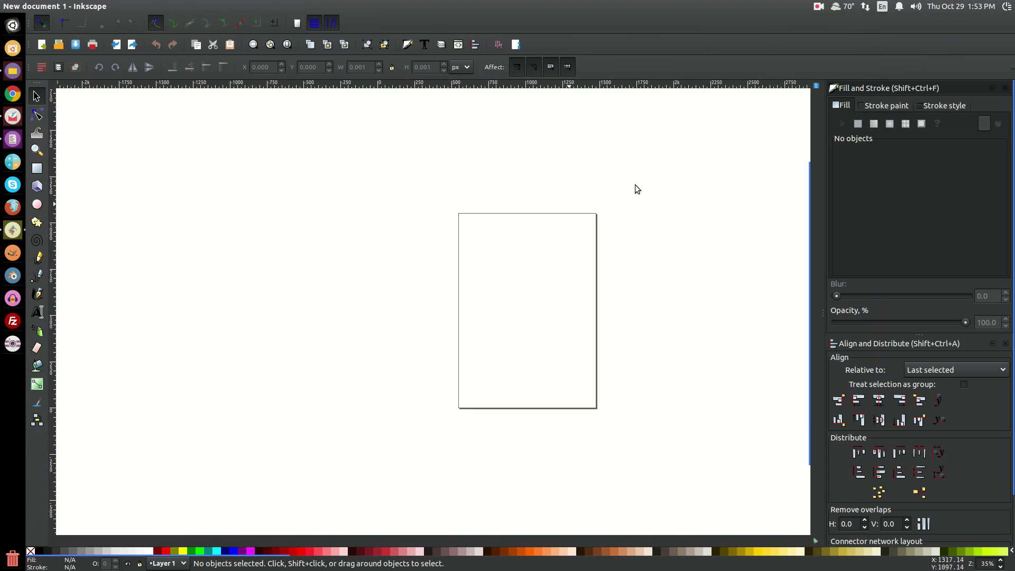
# Step: Turn off the page border and the border shadow in the document properties
pyautogui.click(51, 5)
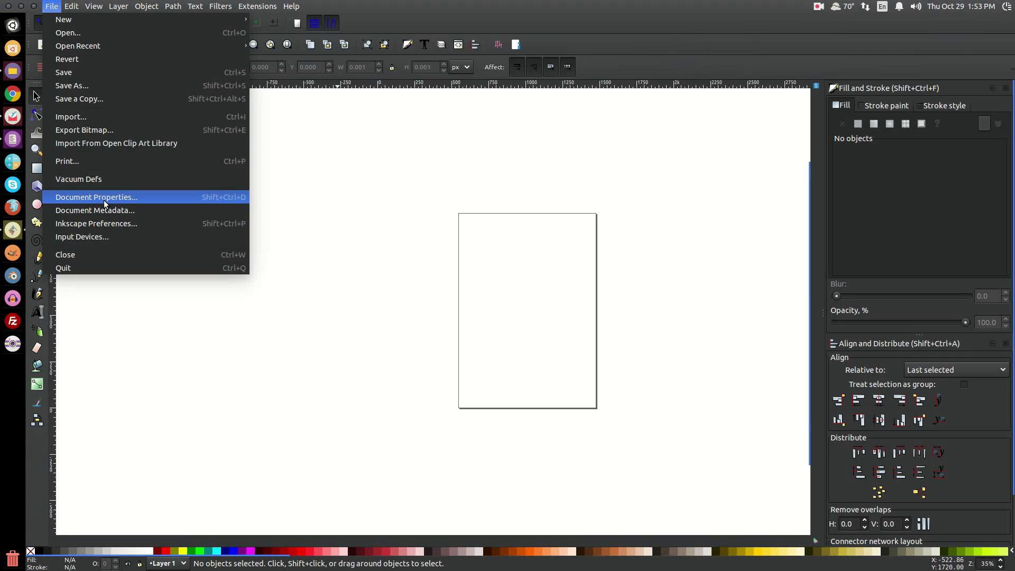
pyautogui.click(100, 198)
pyautogui.click(72, 269)
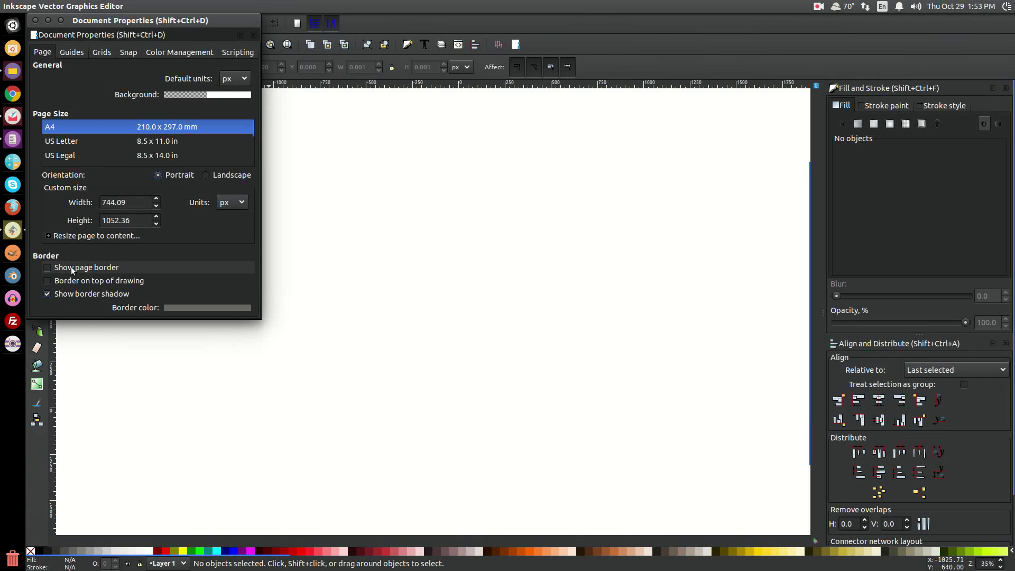
pyautogui.click(72, 298)
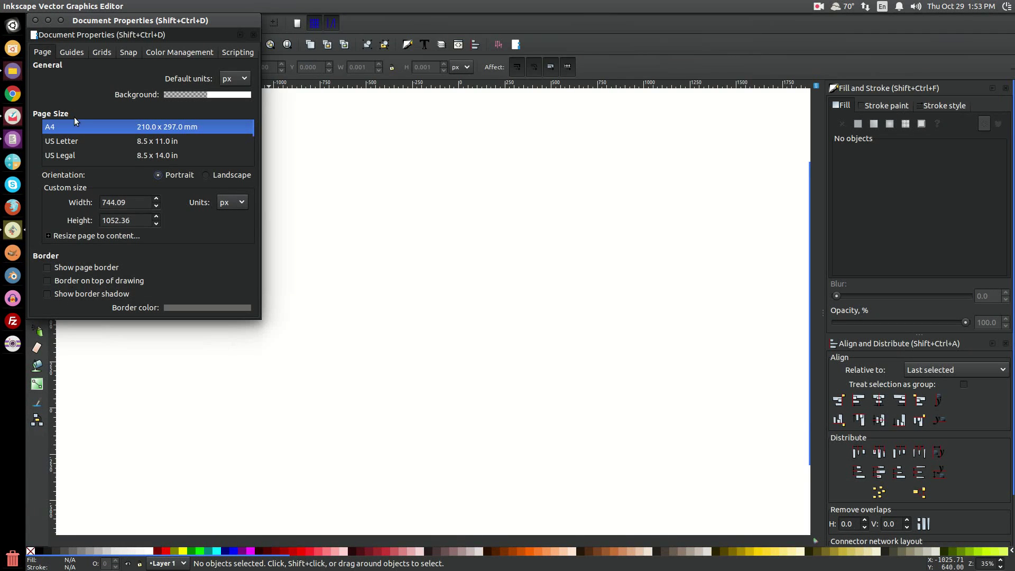
pyautogui.click(35, 20)
# Step: Set the canvas zoom to 1:1
pyautogui.click(121, 7)
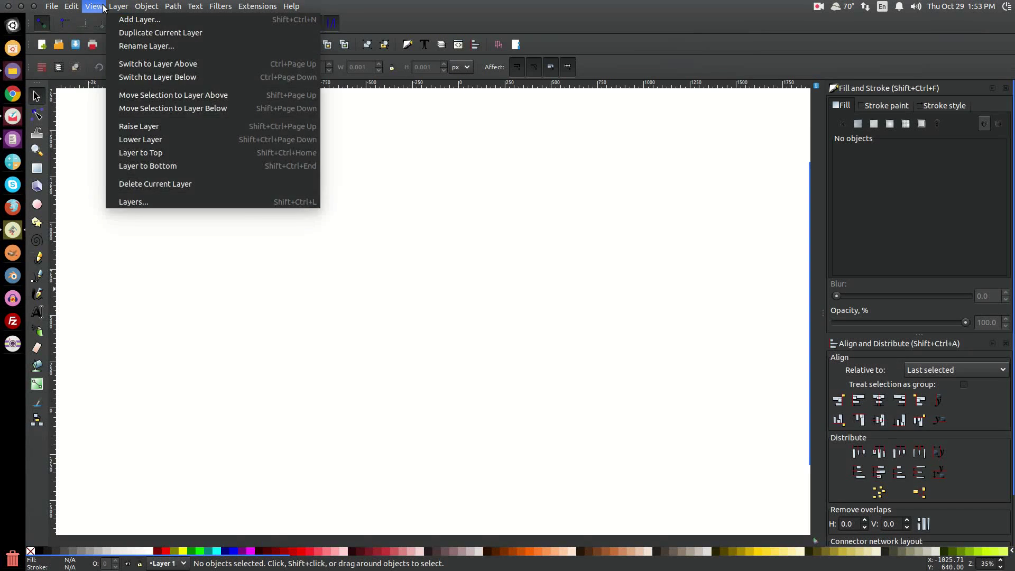
pyautogui.moveTo(102, 7)
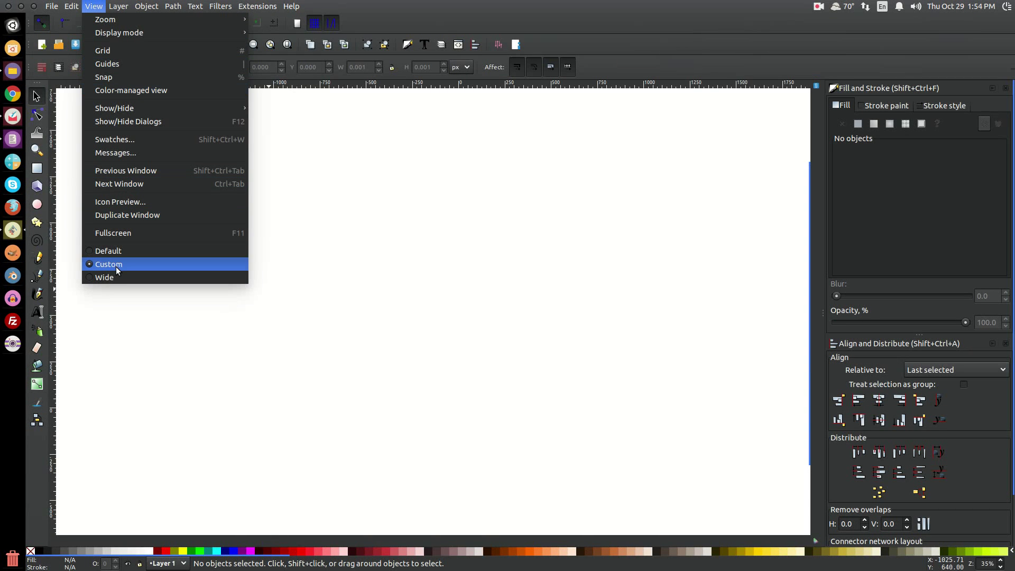
pyautogui.moveTo(134, 24)
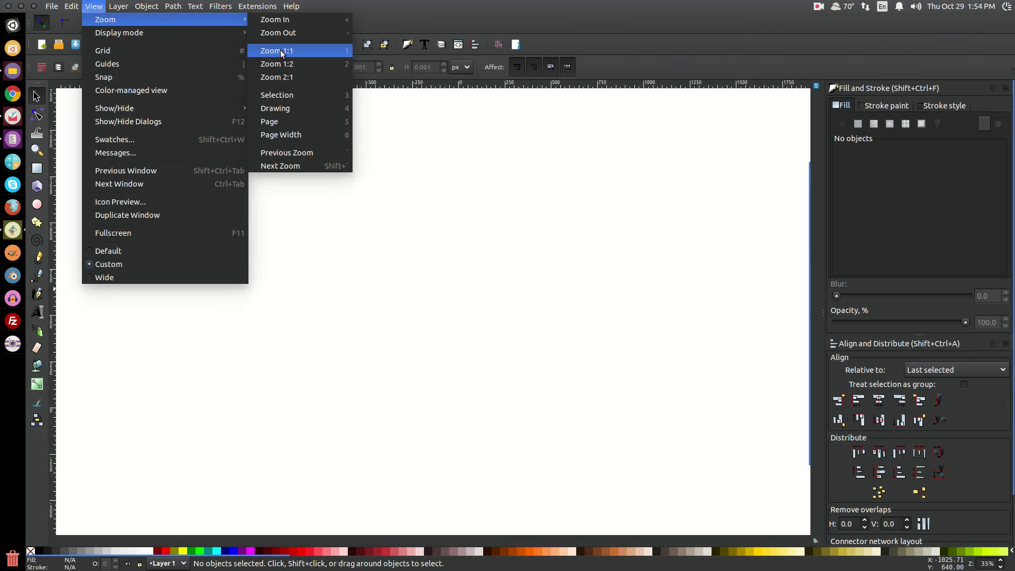
pyautogui.click(269, 48)
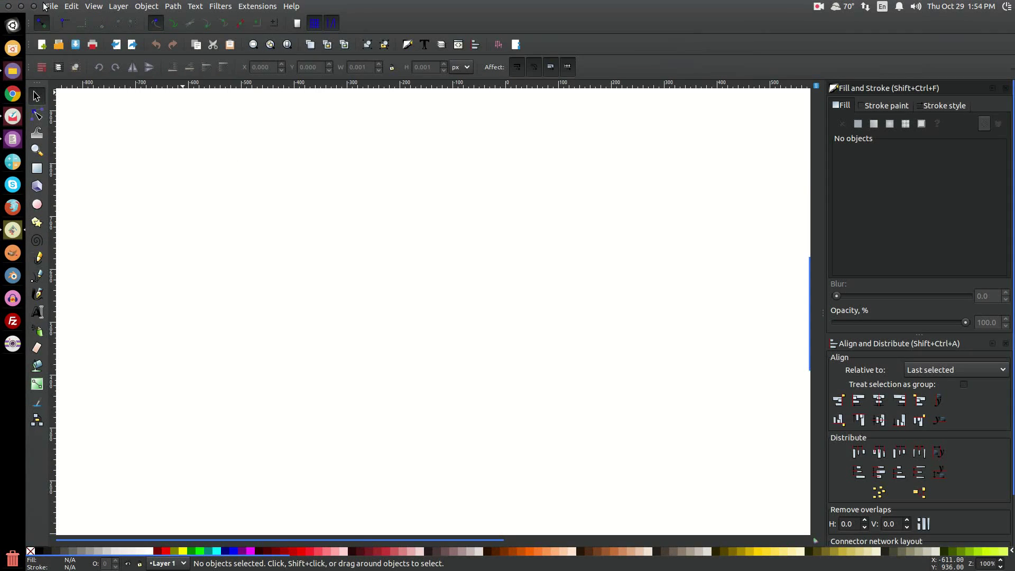
# Step: Bring croptest.jpg from the desktop into the document as an embedded image, and restore the drawing window to full size
pyautogui.doubleClick(35, 8)
pyautogui.moveTo(567, 157); pyautogui.dragTo(872, 150)
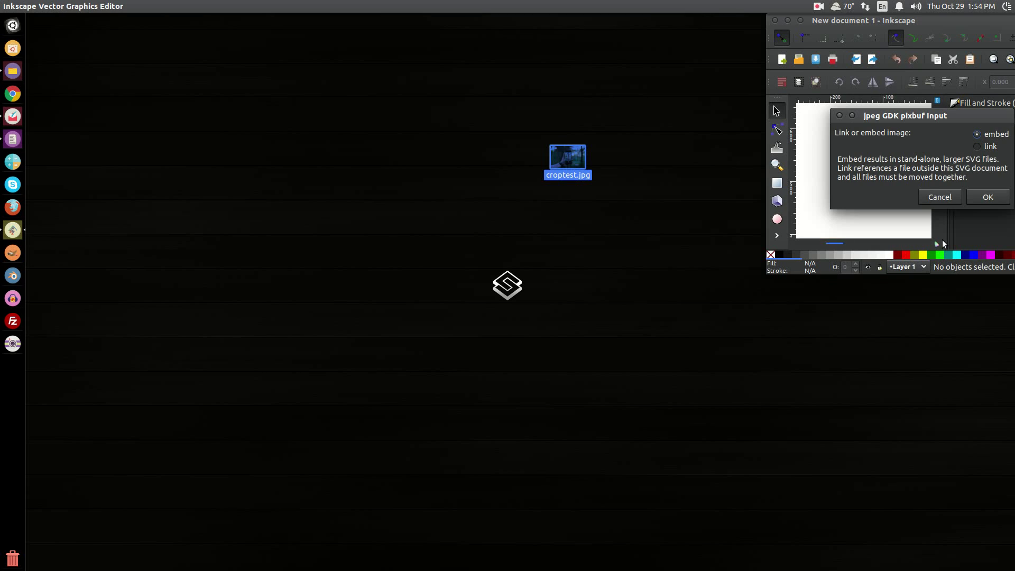
pyautogui.click(988, 197)
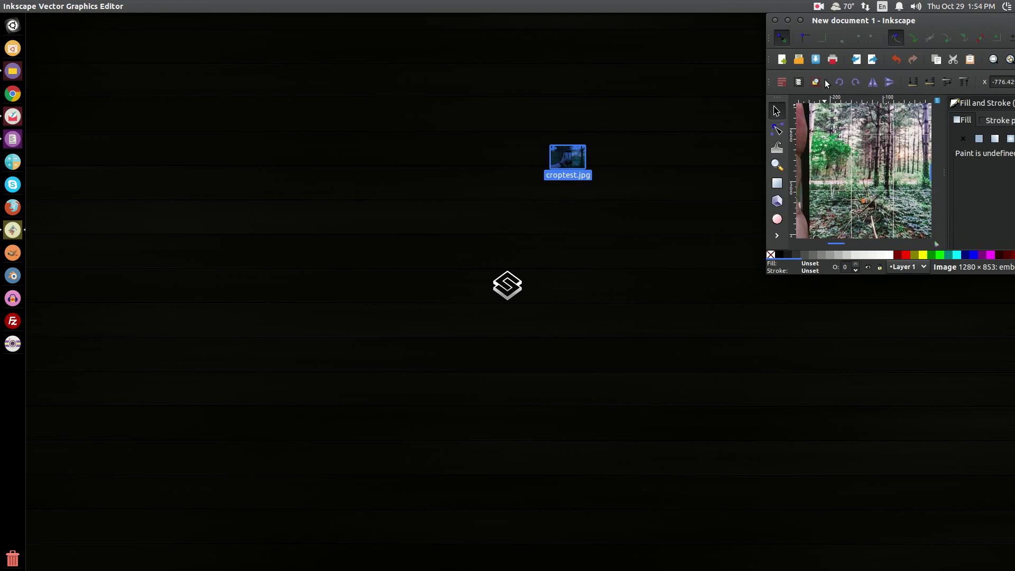
pyautogui.doubleClick(804, 21)
# Step: Place a vertical guide across the photo, running through the phone and the heel of the hand
pyautogui.scroll(-2, 401, 347)
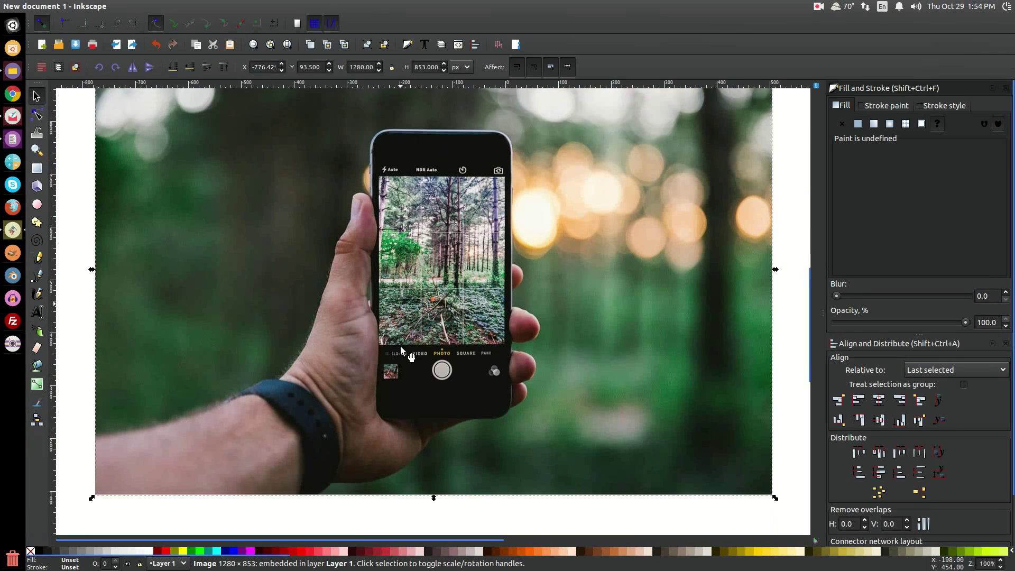
pyautogui.scroll(2, 401, 347)
pyautogui.scroll(-2, 400, 346)
pyautogui.moveTo(53, 262); pyautogui.dragTo(416, 245)
# Step: Lower the photo's opacity to about 66.4%
pyautogui.moveTo(925, 324); pyautogui.dragTo(907, 322)
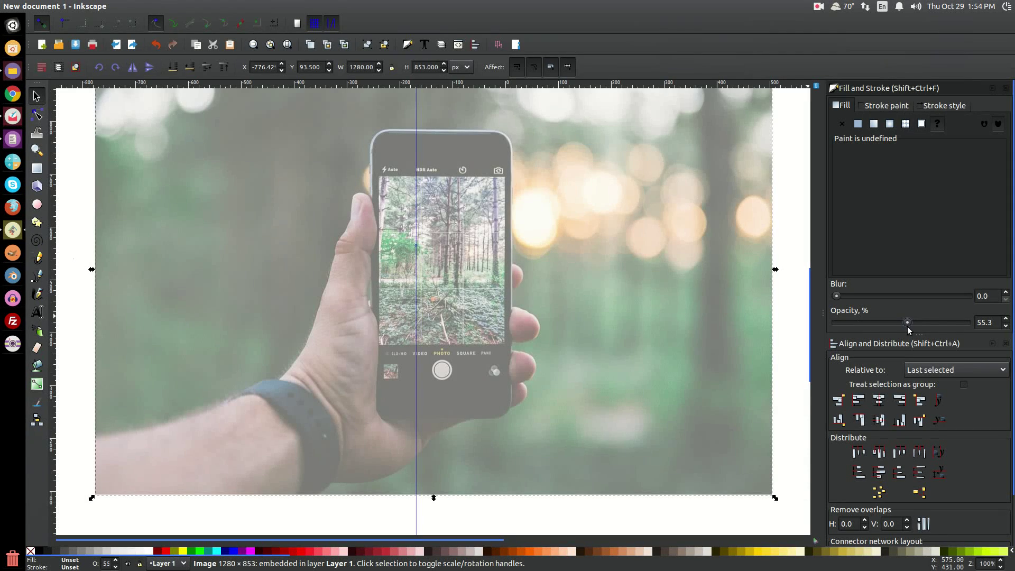
pyautogui.moveTo(907, 322); pyautogui.dragTo(970, 323)
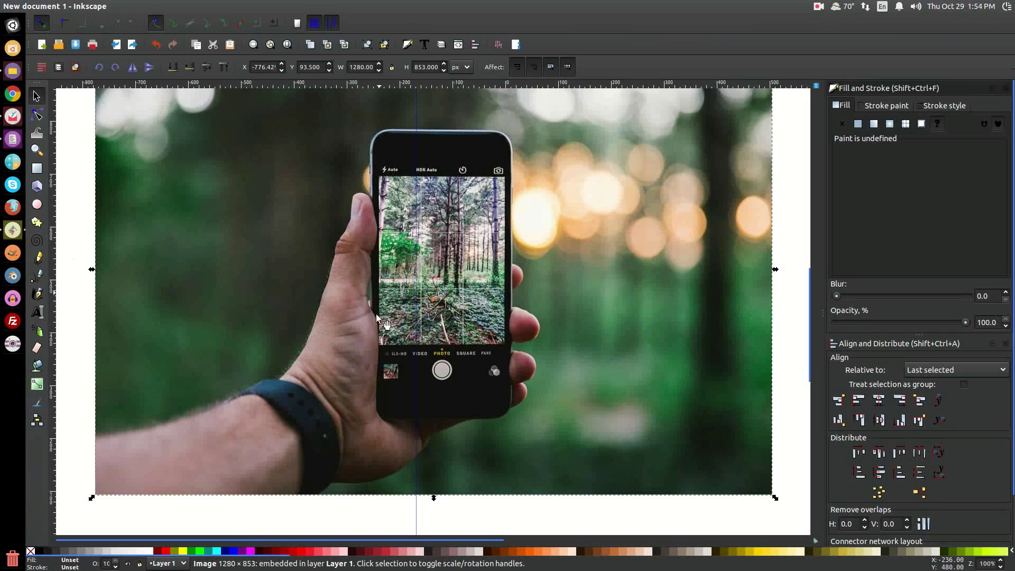
pyautogui.moveTo(967, 323); pyautogui.dragTo(925, 323)
# Step: Start a Bezier path with its first node on the vertical guide, just below the photo's bottom edge
pyautogui.moveTo(458, 394); pyautogui.dragTo(489, 366)
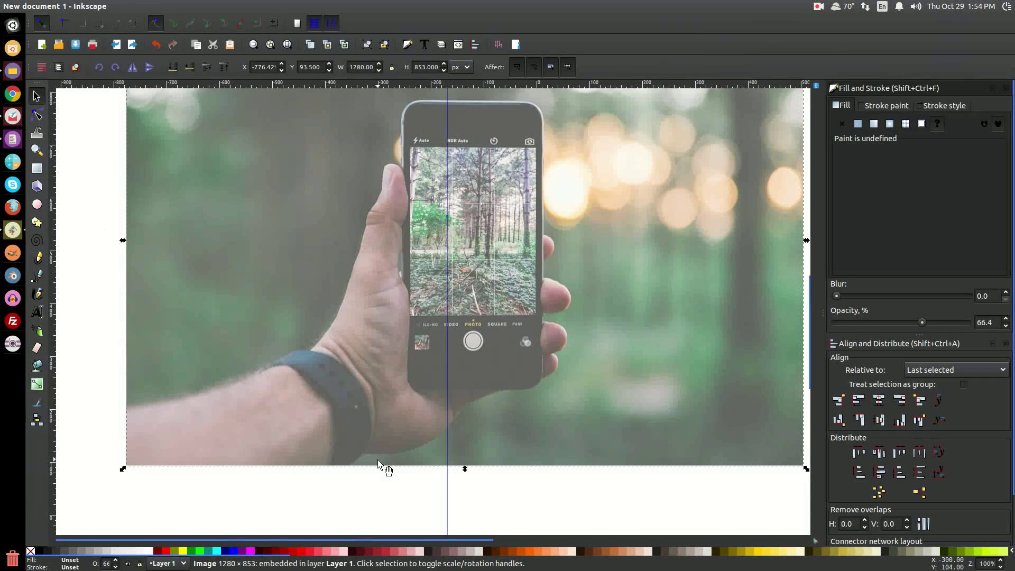
pyautogui.keyDown('ctrl'); pyautogui.scroll(2, 377, 461); pyautogui.keyUp('ctrl')
pyautogui.keyDown('ctrl'); pyautogui.scroll(1, 378, 463); pyautogui.keyUp('ctrl')
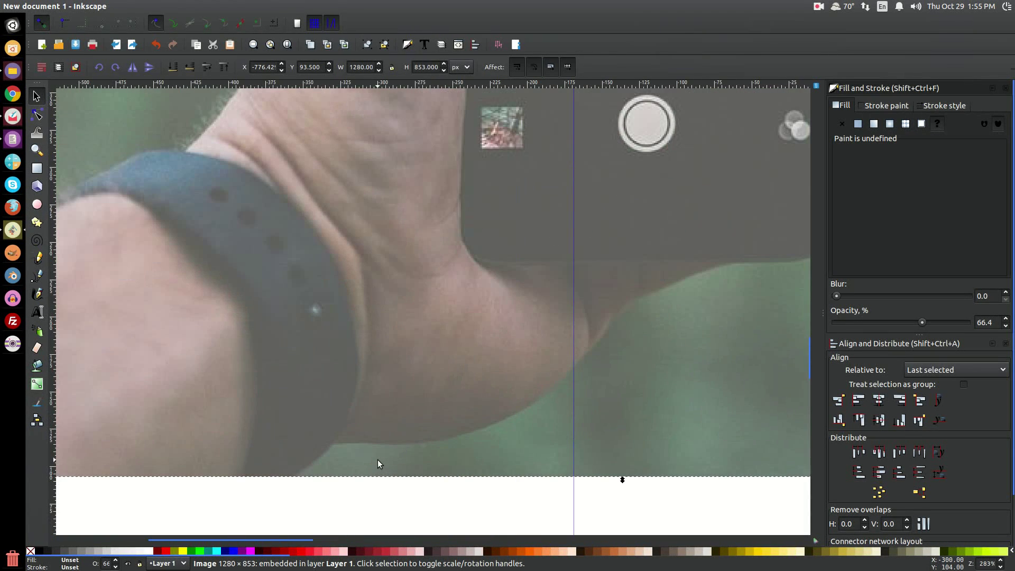
pyautogui.hscroll(8, 443, 420)
pyautogui.scroll(-3, 443, 420)
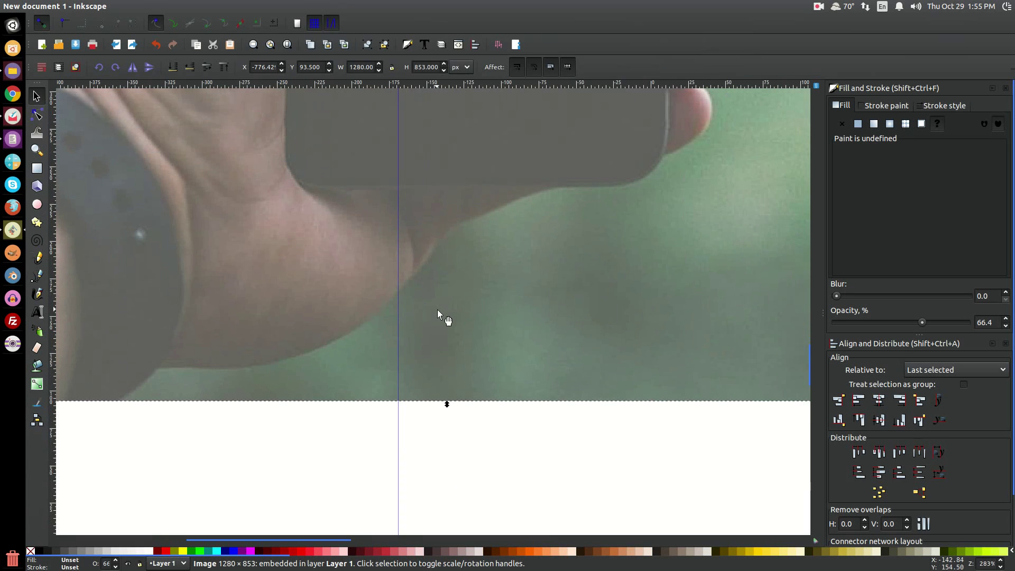
pyautogui.click(37, 275)
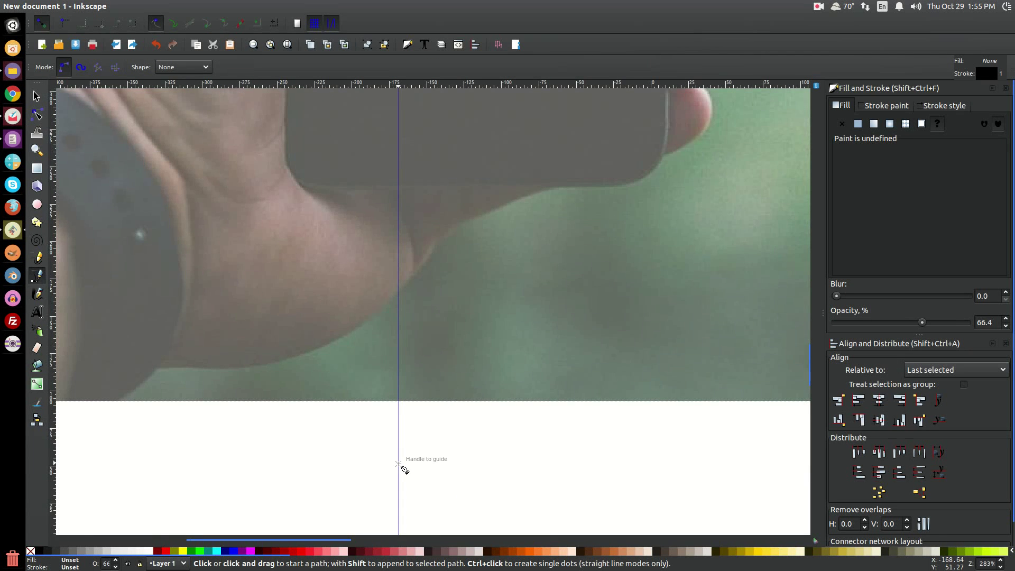
pyautogui.click(398, 464)
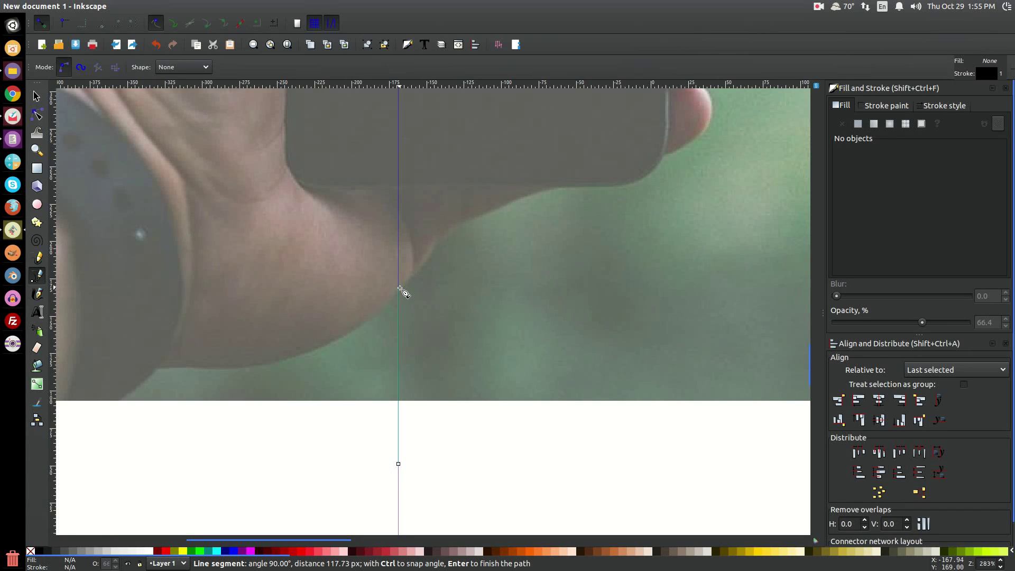
# Step: Extend the path up the guide to the hand and trace the palm's lower edge to the phone's underside
pyautogui.scroll(10, 408, 322)
pyautogui.scroll(-7, 446, 391)
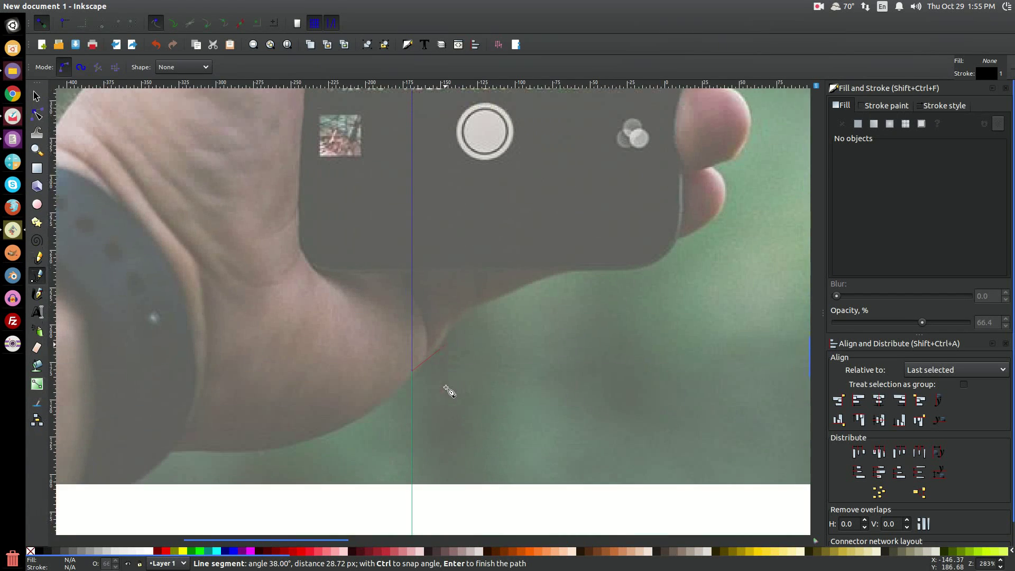
pyautogui.keyDown('ctrl'); pyautogui.scroll(2, 437, 367); pyautogui.keyUp('ctrl')
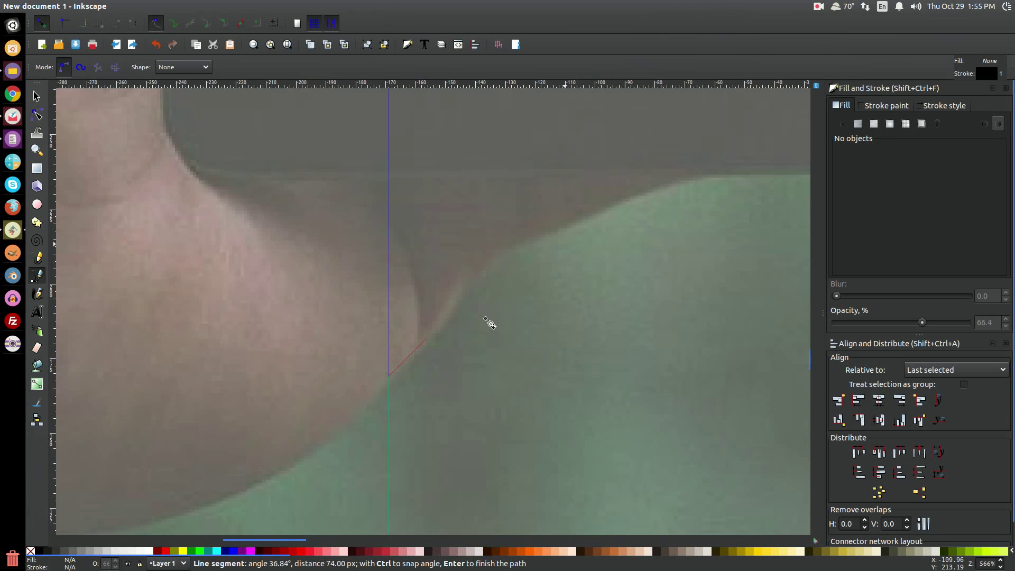
pyautogui.click(427, 338)
pyautogui.scroll(-1, 465, 331)
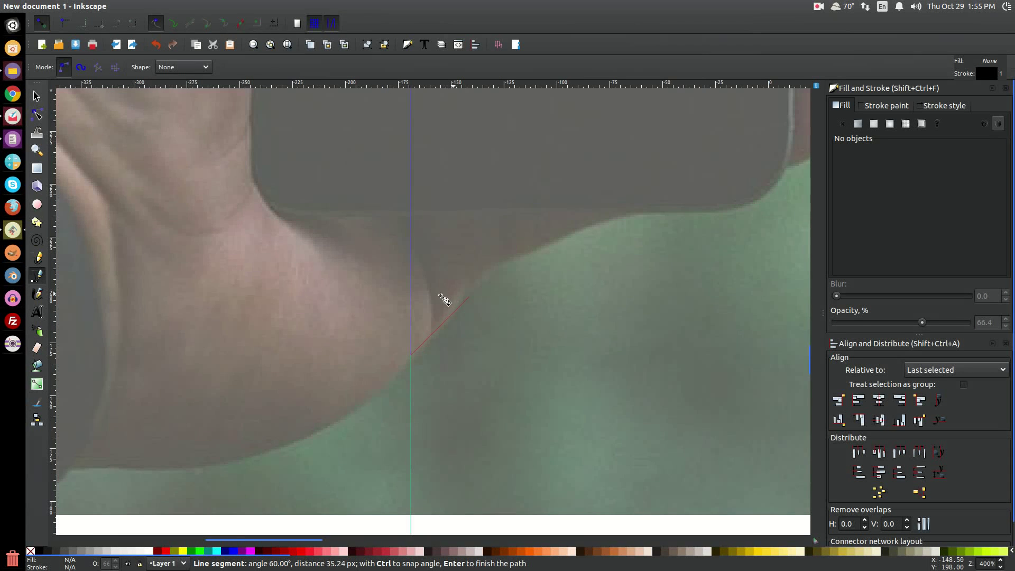
pyautogui.click(471, 272)
pyautogui.click(615, 217)
pyautogui.click(637, 213)
# Step: Continue the path along the phone's bottom edge, past its lower-right corner and around the lowest fingertip
pyautogui.moveTo(653, 210); pyautogui.dragTo(372, 247)
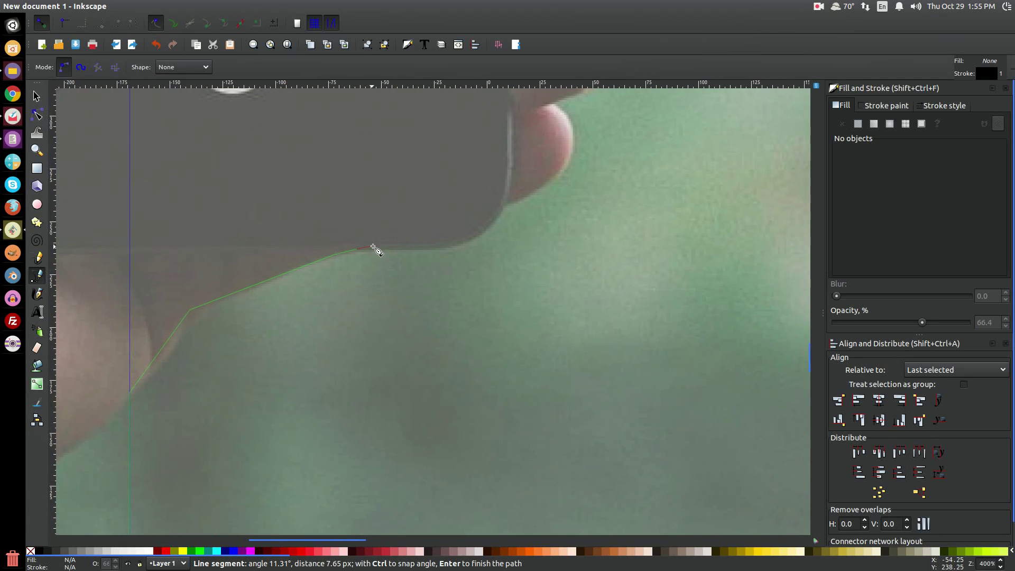
pyautogui.click(429, 249)
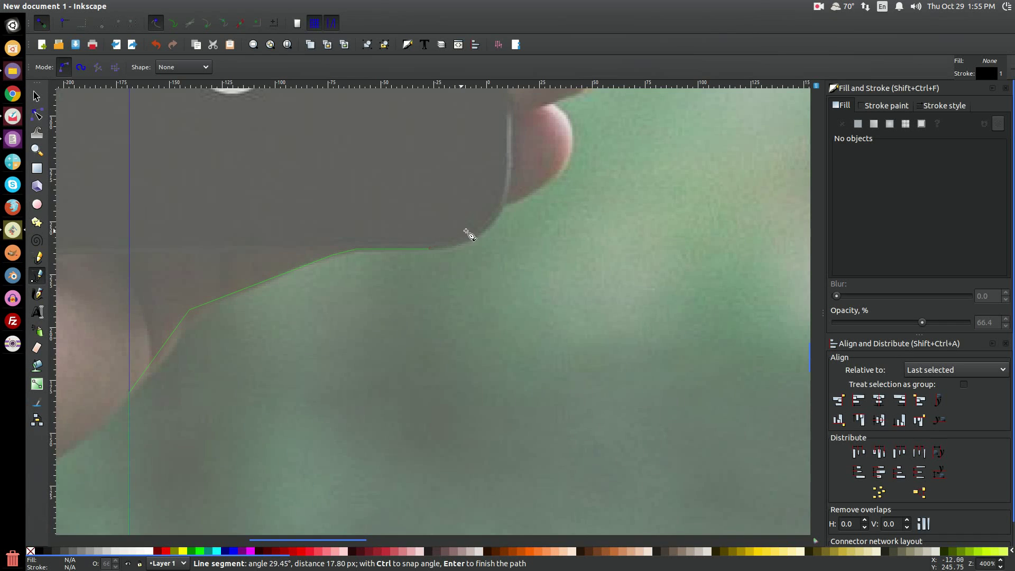
pyautogui.click(506, 205)
pyautogui.click(516, 198)
pyautogui.click(570, 154)
pyautogui.moveTo(573, 159); pyautogui.dragTo(532, 351)
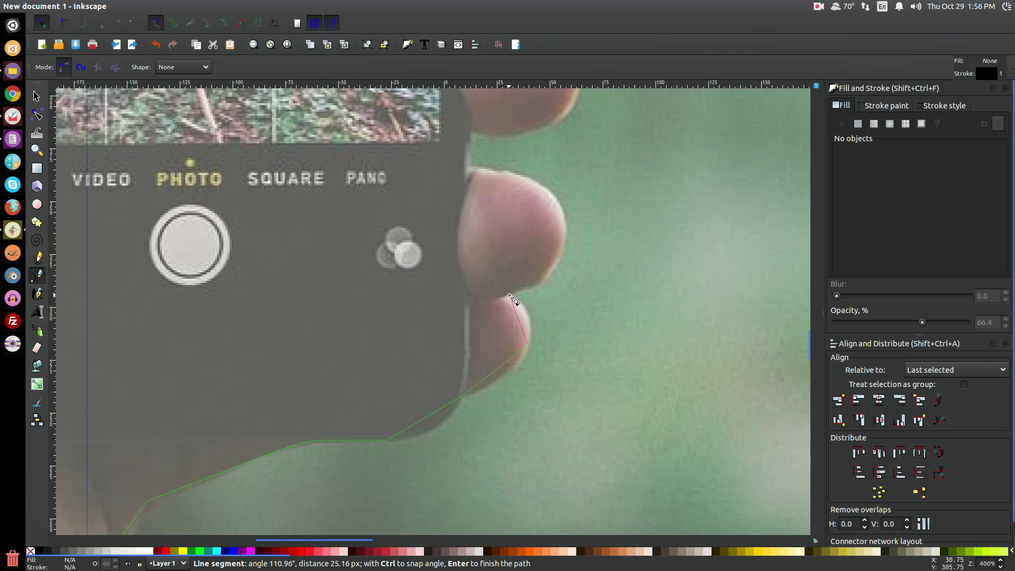
pyautogui.click(509, 294)
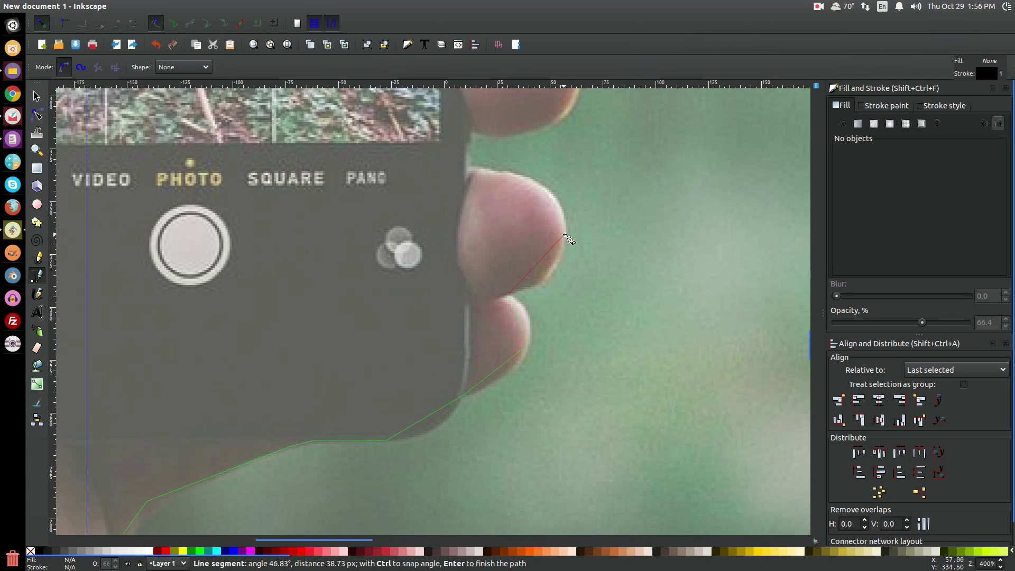
# Step: Trace the outline of the second-lowest fingertip with straight segments, back to the phone's side edge
pyautogui.click(535, 286)
pyautogui.click(567, 232)
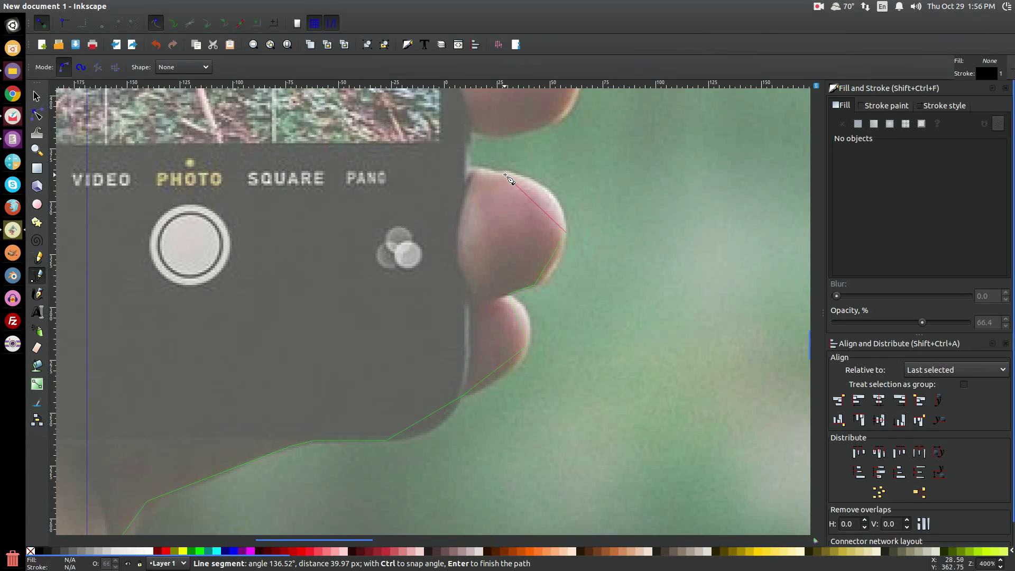
pyautogui.click(516, 180)
pyautogui.moveTo(518, 183); pyautogui.dragTo(580, 272)
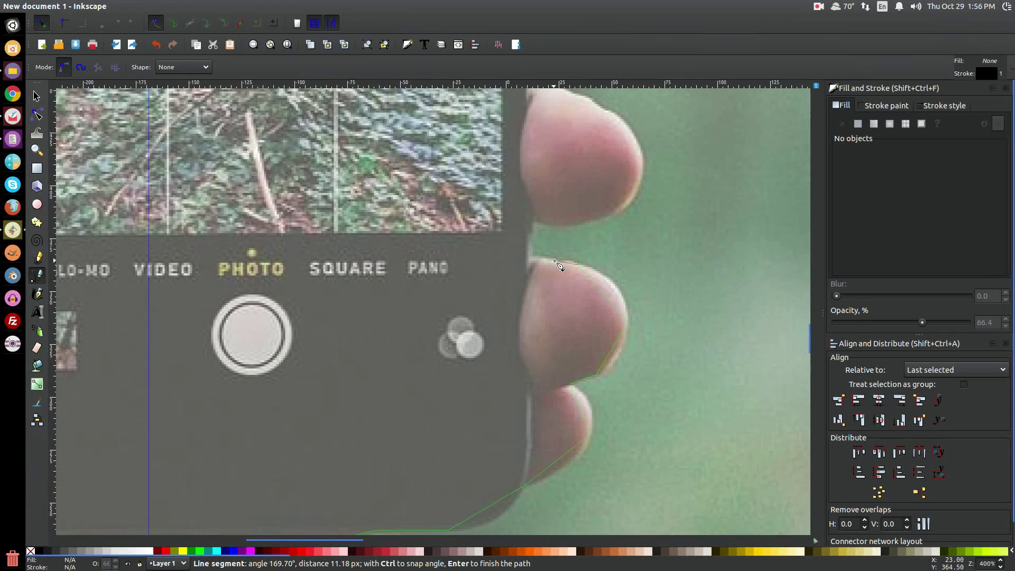
pyautogui.click(554, 261)
pyautogui.click(532, 259)
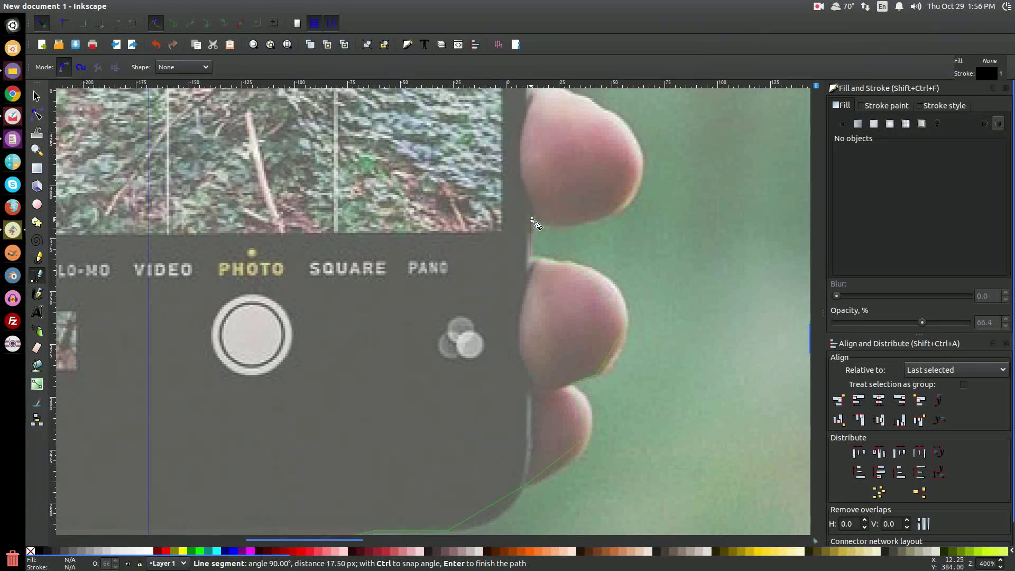
# Step: Continue the path up the phone's side edge and trace the third-lowest fingertip with straight segments
pyautogui.click(532, 221)
pyautogui.scroll(6, 502, 265)
pyautogui.hscroll(6, 475, 306)
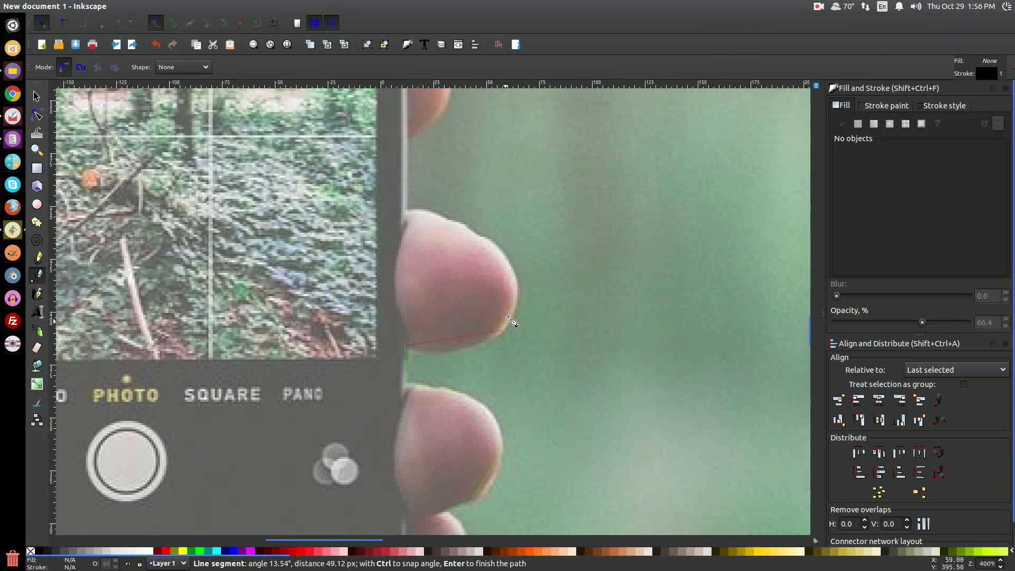
pyautogui.click(487, 341)
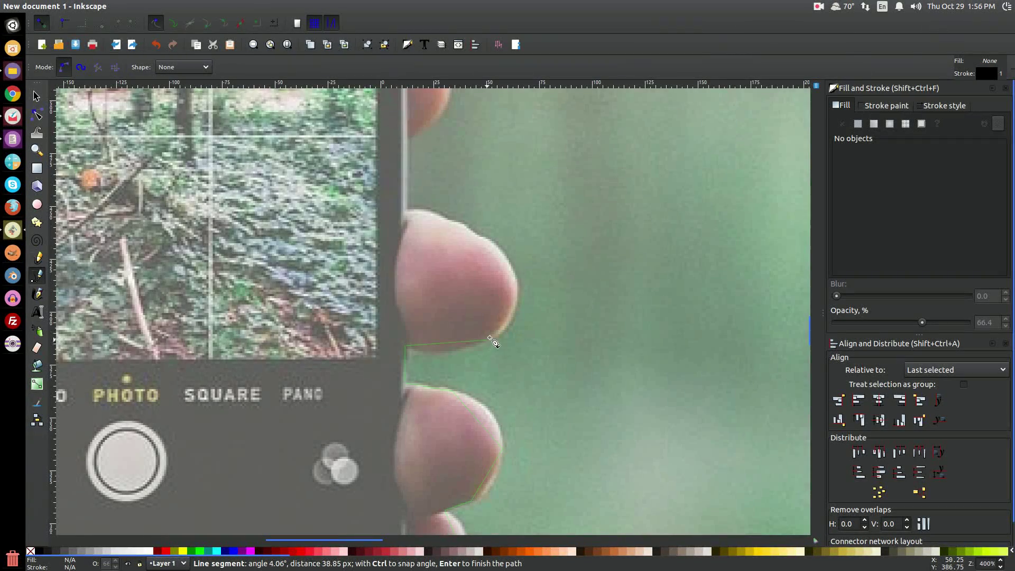
pyautogui.click(516, 279)
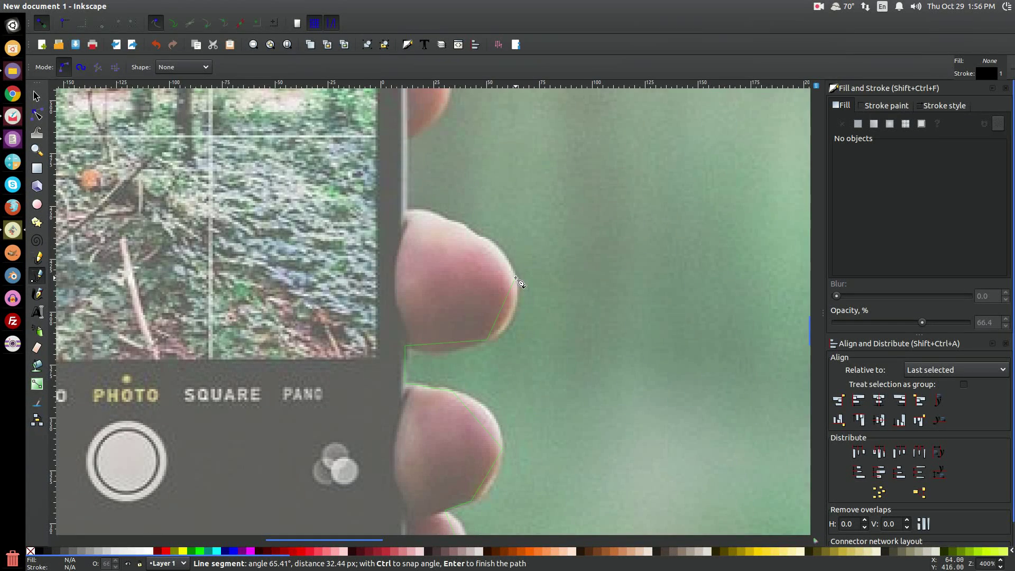
pyautogui.click(486, 242)
pyautogui.click(451, 222)
# Step: Extend the path up the phone's side edge and around the uppermost fingertip with straight segments
pyautogui.scroll(6, 412, 214)
pyautogui.hscroll(-2, 412, 214)
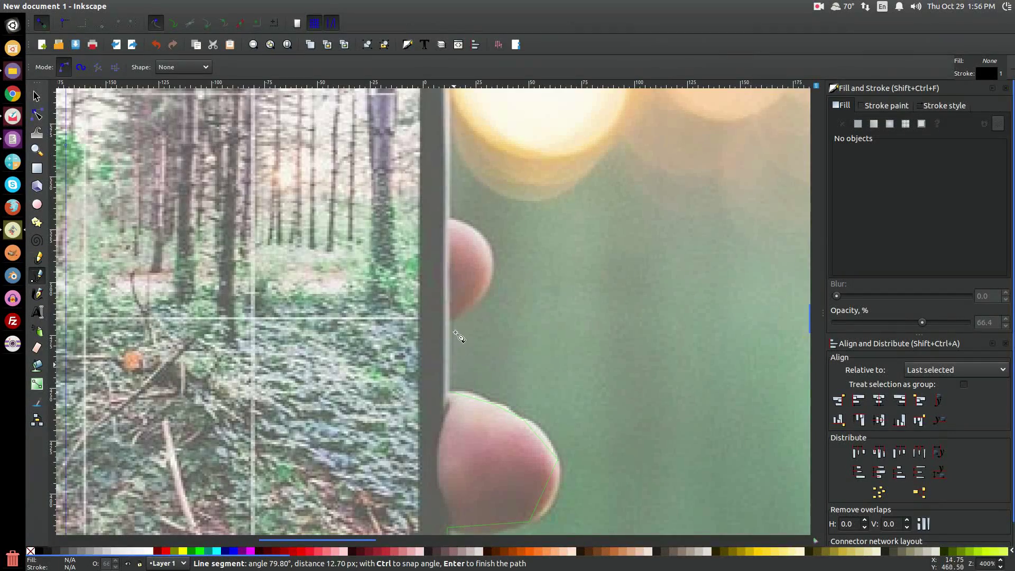
pyautogui.click(450, 319)
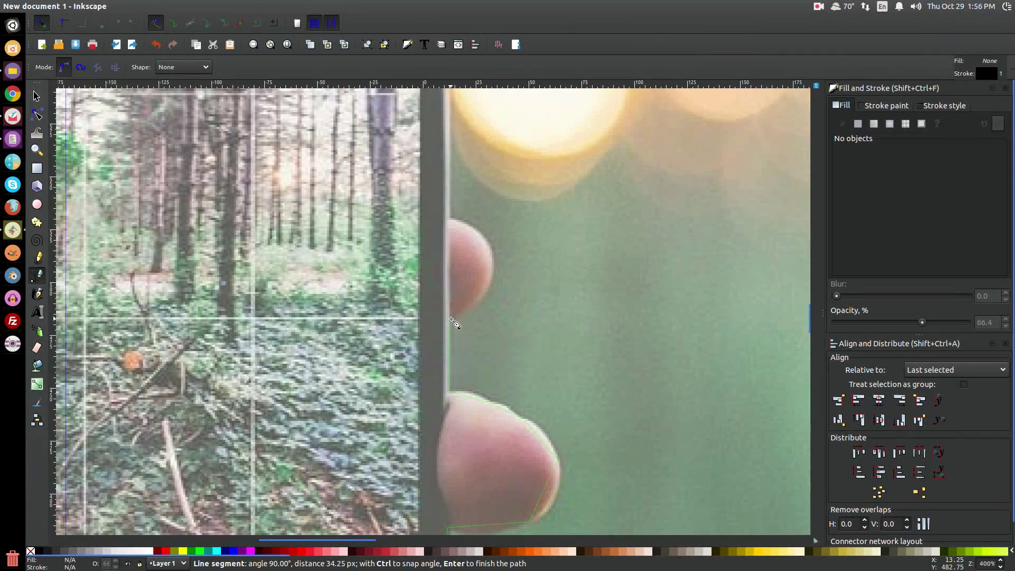
pyautogui.click(492, 276)
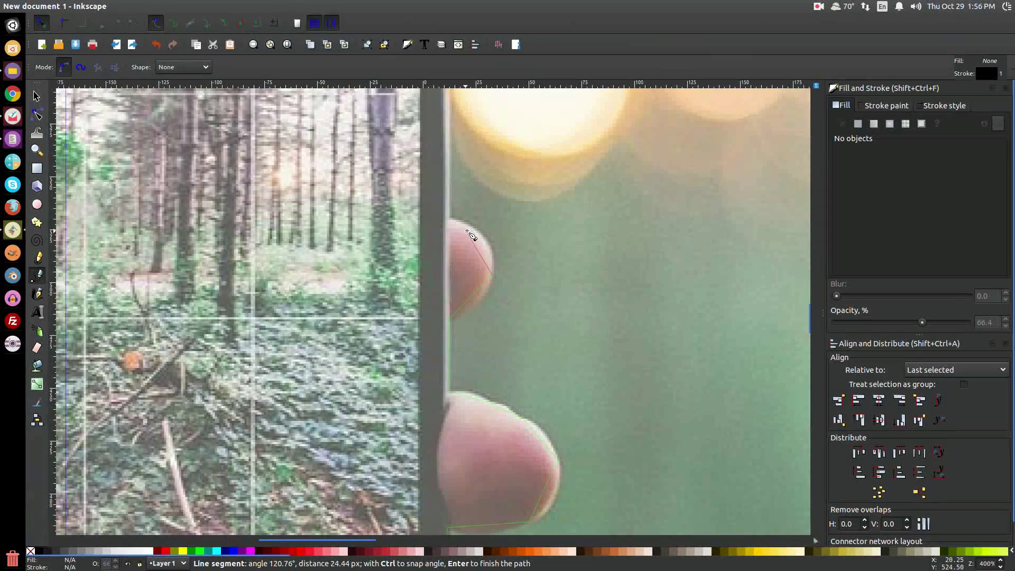
pyautogui.click(482, 237)
# Step: Run the path up the phone's side, across its upper-right corner and along its top edge to the vertical guide
pyautogui.scroll(10, 448, 219)
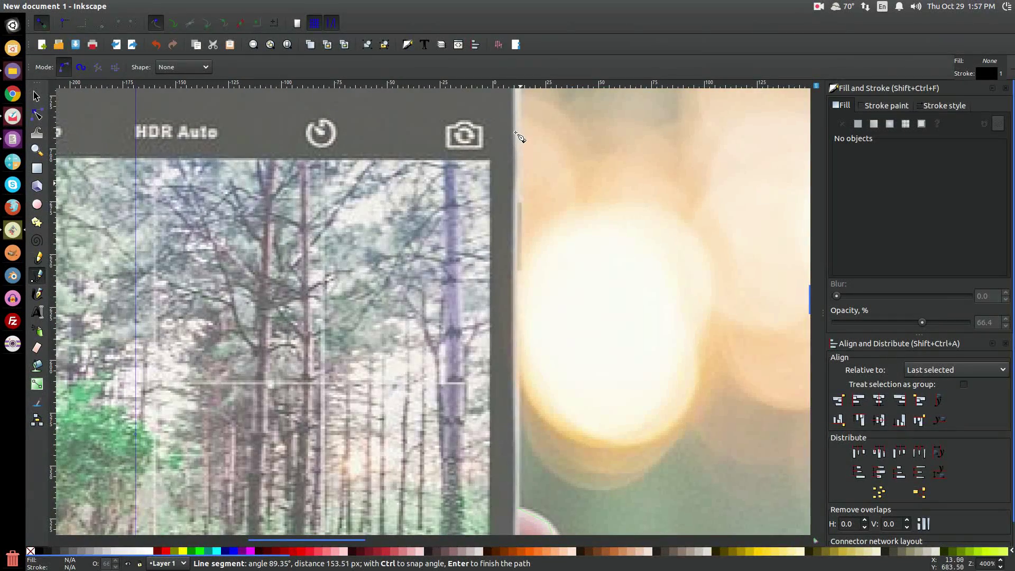
pyautogui.scroll(8, 520, 132)
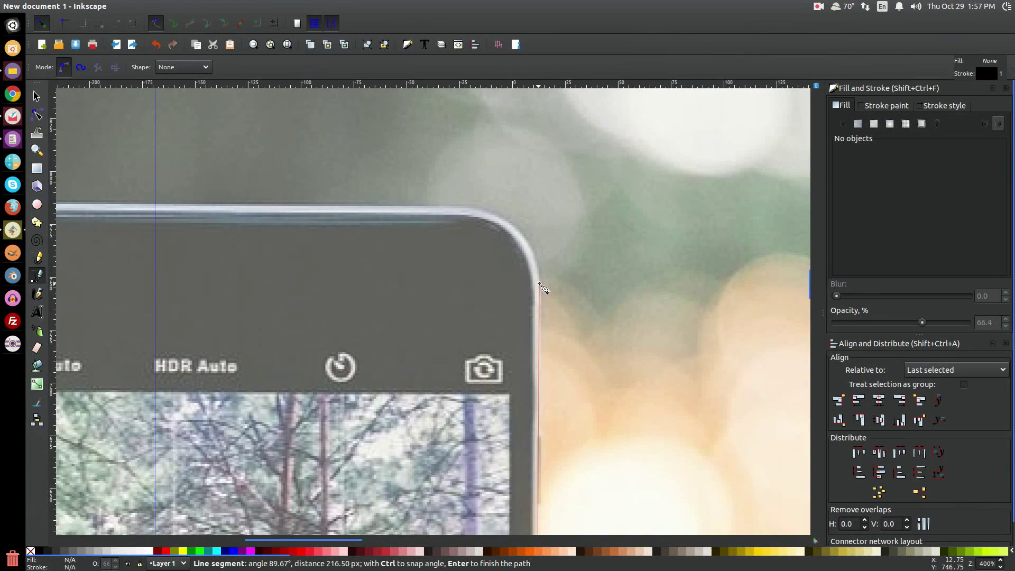
pyautogui.click(539, 286)
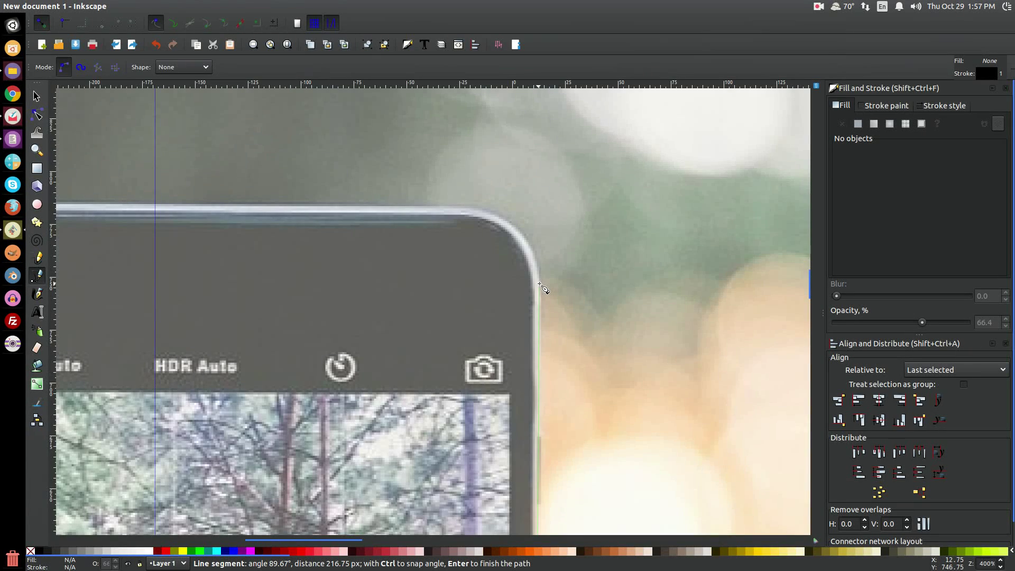
pyautogui.click(467, 208)
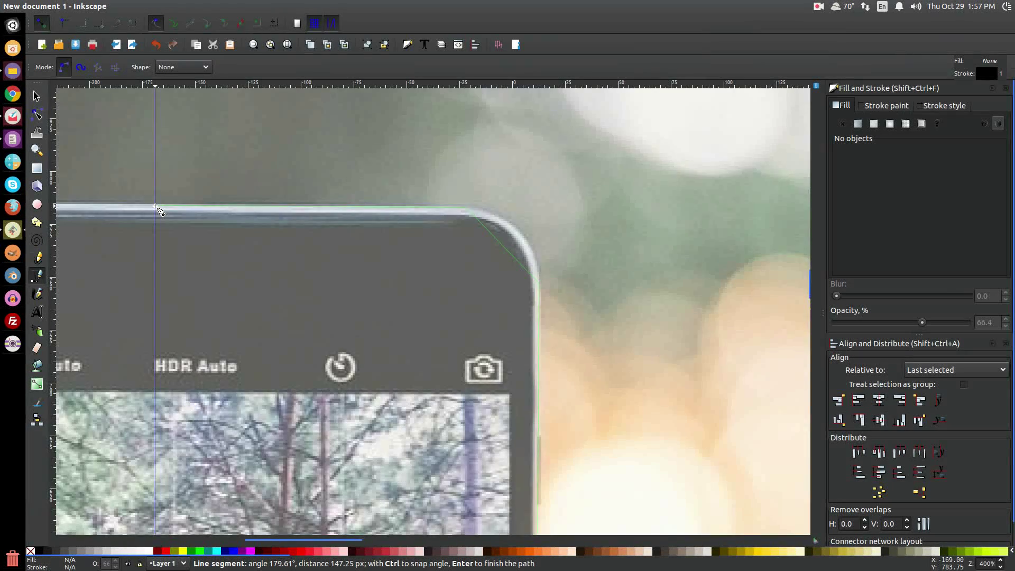
# Step: Take the path up the guide above the photo, loop it around the photo's left side and close it at the first node
pyautogui.scroll(-3, 157, 208)
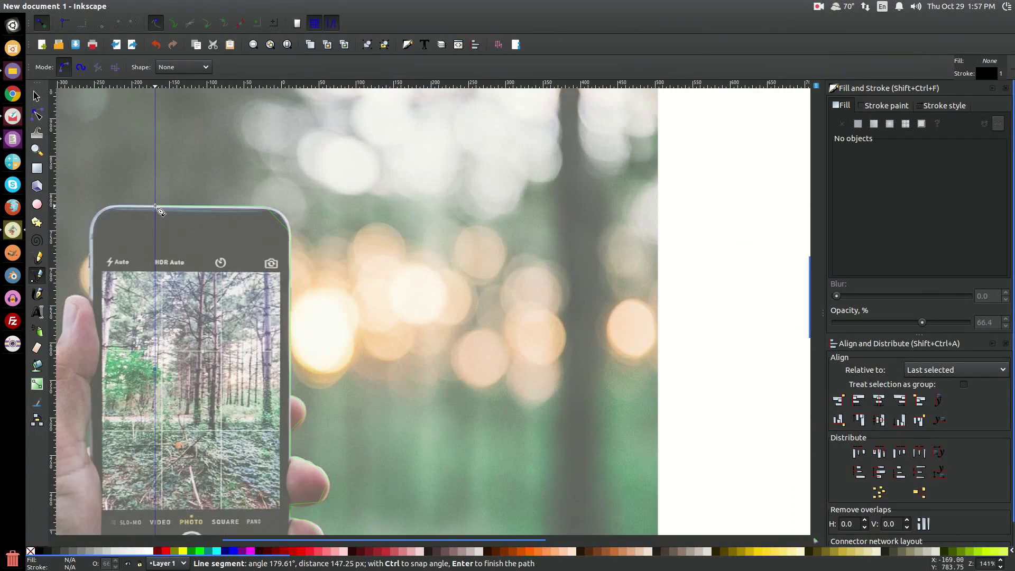
pyautogui.scroll(-1, 156, 208)
pyautogui.moveTo(157, 208); pyautogui.dragTo(328, 313)
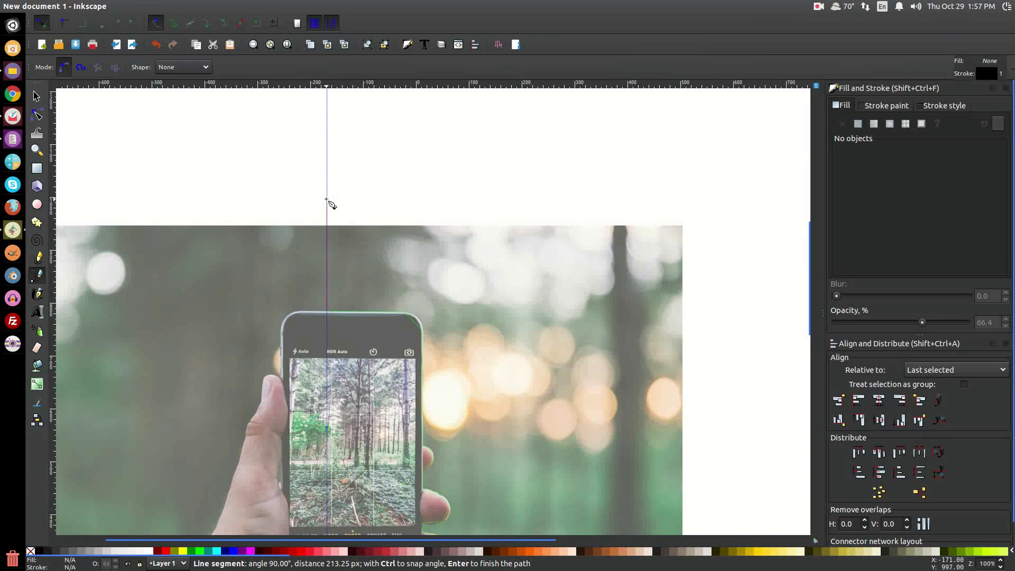
pyautogui.scroll(-3, 326, 201)
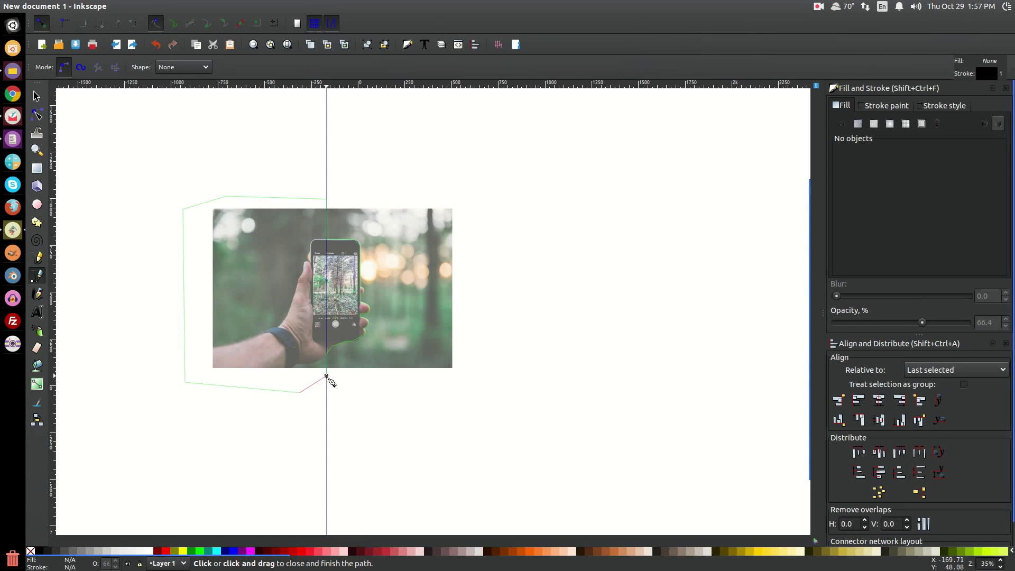
pyautogui.click(326, 376)
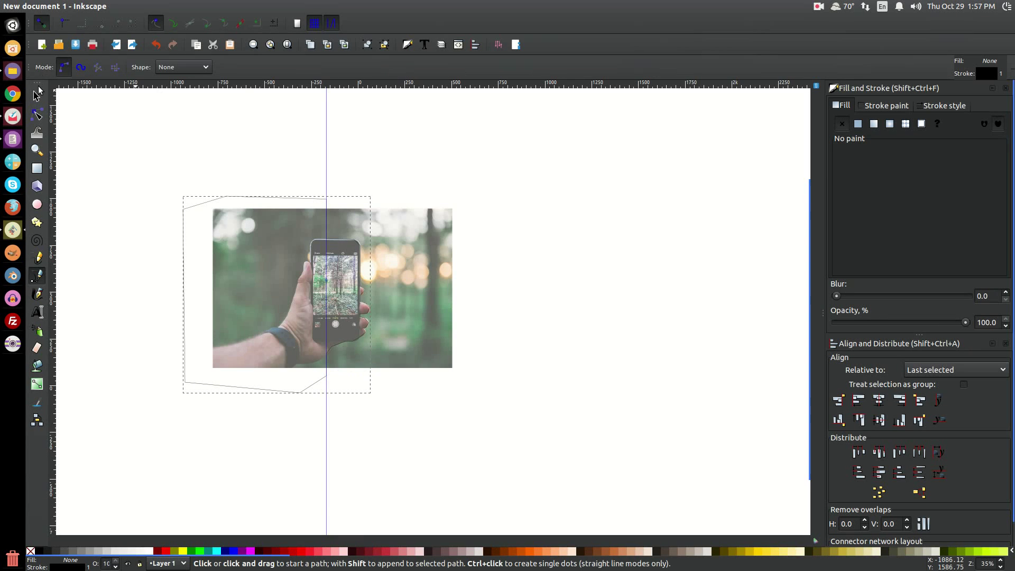
# Step: Deselect the finished path and delete the vertical guide
pyautogui.click(38, 95)
pyautogui.click(260, 147)
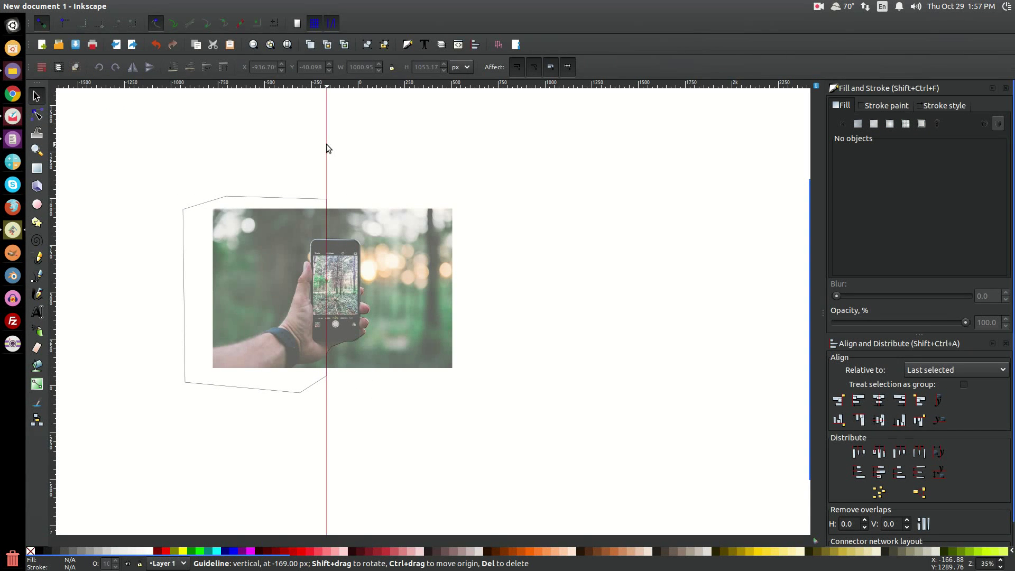
pyautogui.press('Delete')
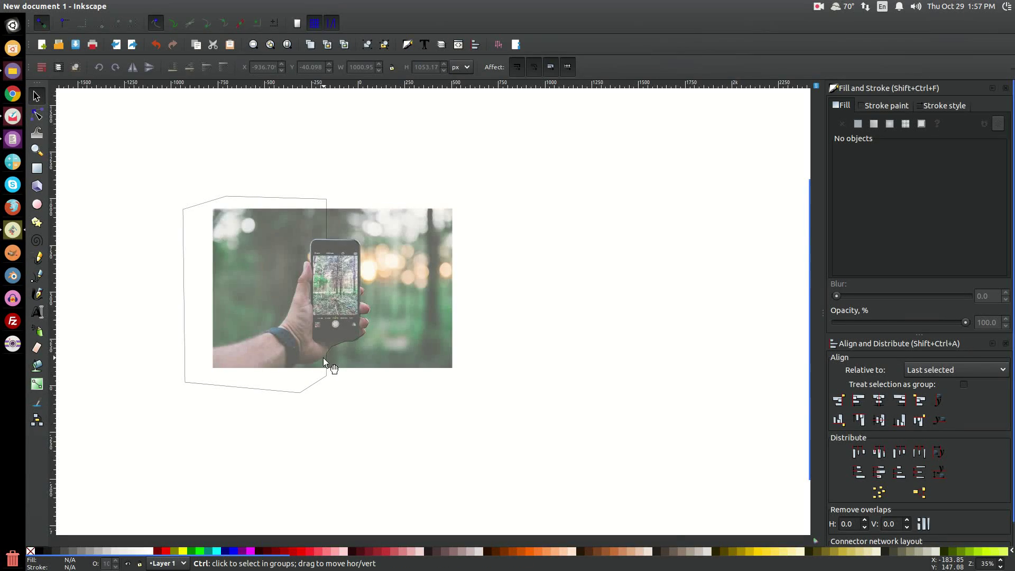
# Step: Select the traced outline path and set its stroke width to 0.2 px
pyautogui.keyDown('ctrl'); pyautogui.scroll(4, 322, 357); pyautogui.keyUp('ctrl')
pyautogui.keyDown('ctrl'); pyautogui.scroll(1, 353, 328); pyautogui.keyUp('ctrl')
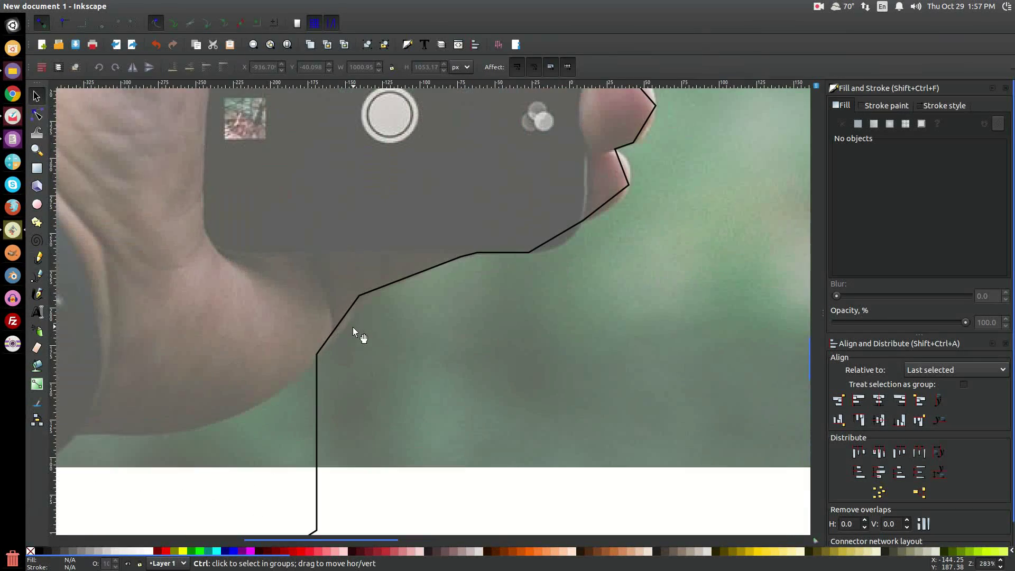
pyautogui.scroll(3, 359, 404)
pyautogui.scroll(14, 360, 403)
pyautogui.hscroll(2, 360, 404)
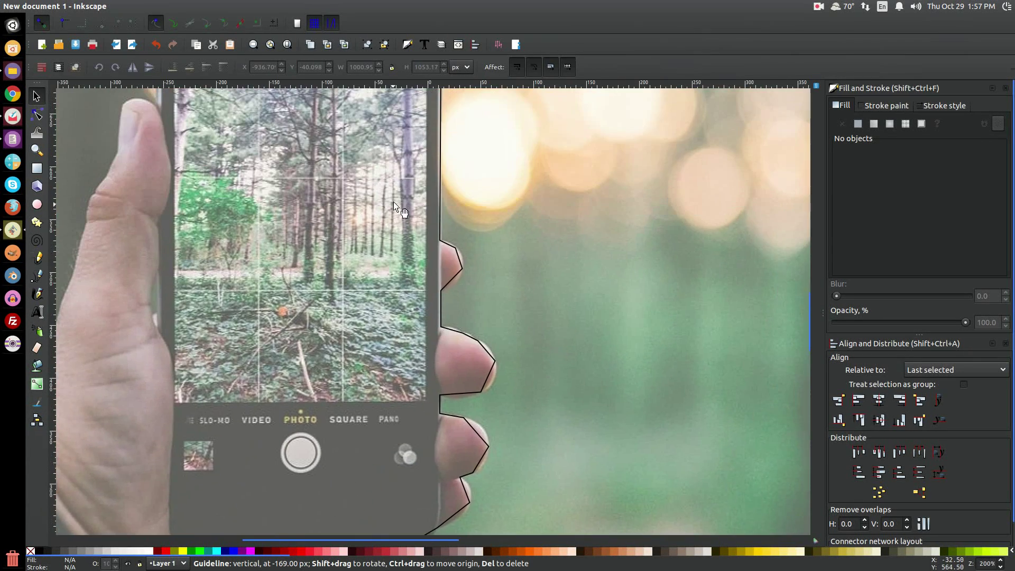
pyautogui.scroll(-20, 306, 462)
pyautogui.hscroll(-5, 306, 461)
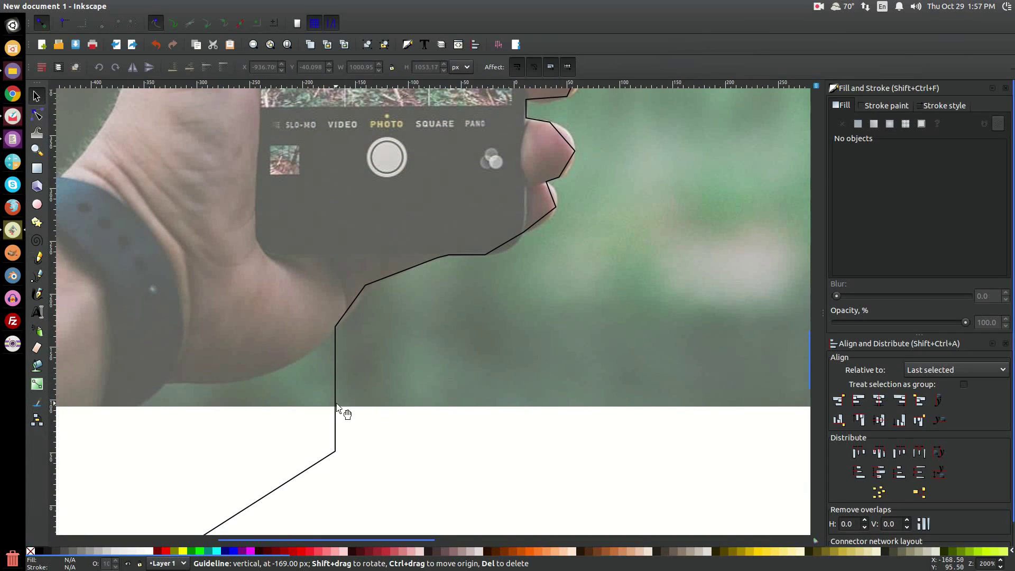
pyautogui.click(335, 329)
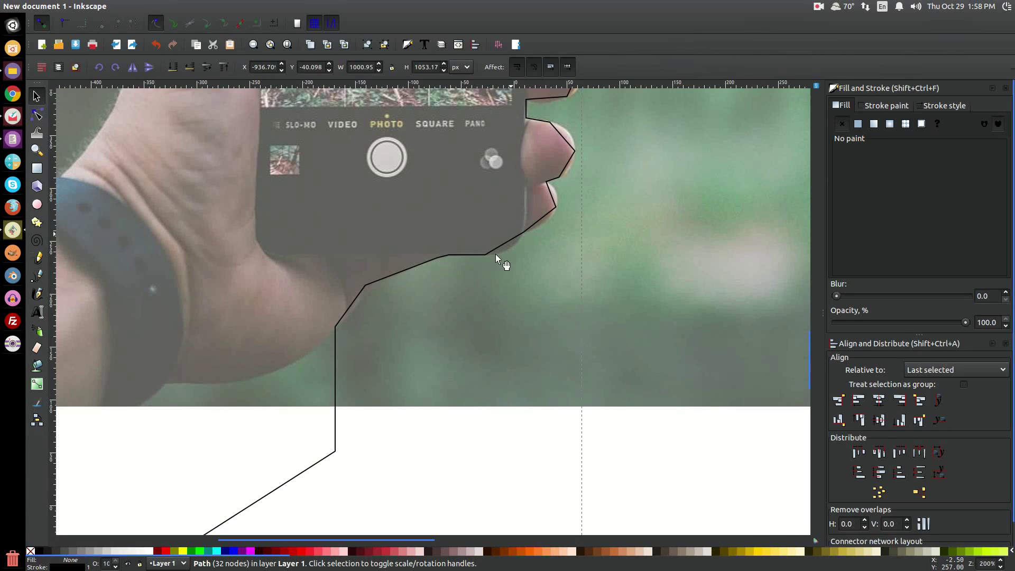
pyautogui.click(944, 105)
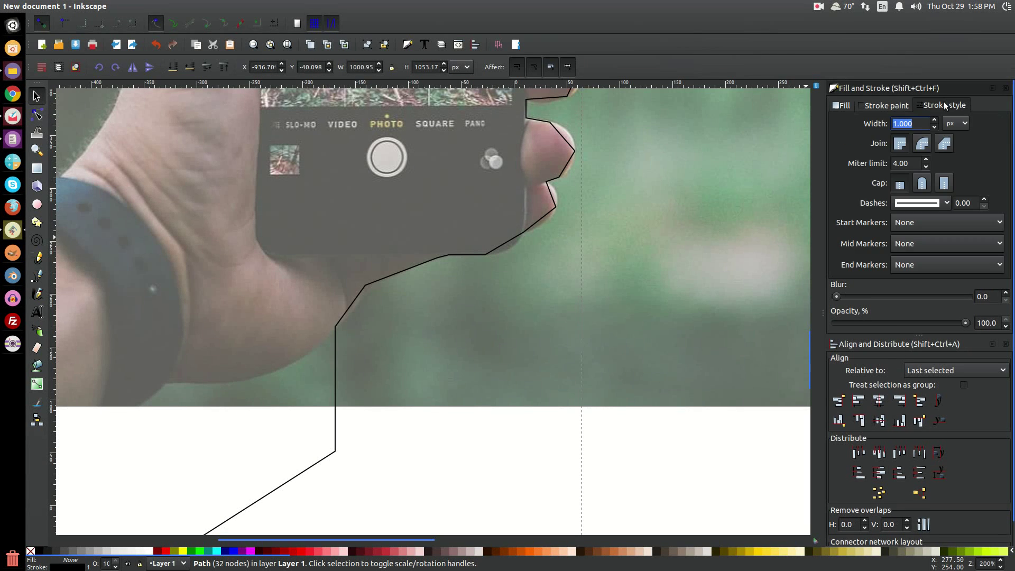
pyautogui.write('0.2')
pyautogui.press('Return')
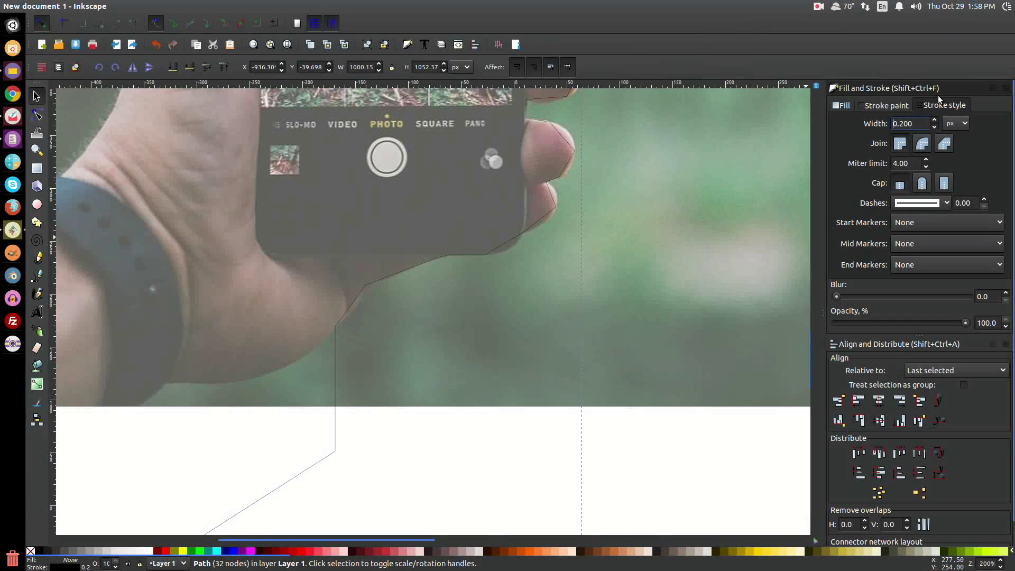
# Step: Change the outline path's stroke to red with saturation 255 and lightness 114 (e40000ff)
pyautogui.click(880, 106)
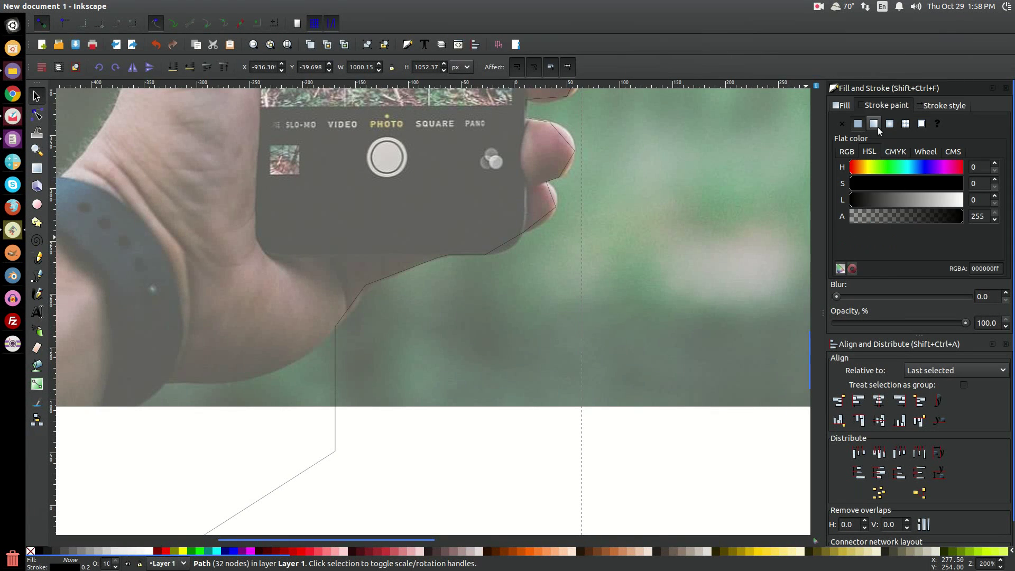
pyautogui.moveTo(887, 185)
pyautogui.mouseDown()
pyautogui.moveTo(962, 185)
pyautogui.moveTo(898, 198)
pyautogui.mouseUp()
pyautogui.click(902, 200)
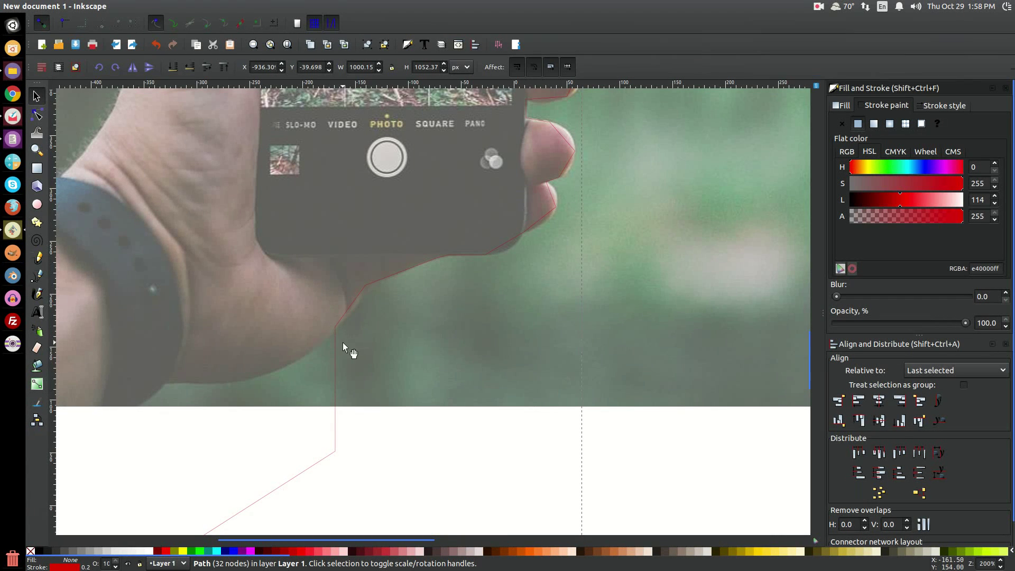
# Step: Select the photo beneath the outline and set its opacity to 100%
pyautogui.scroll(4, 335, 337)
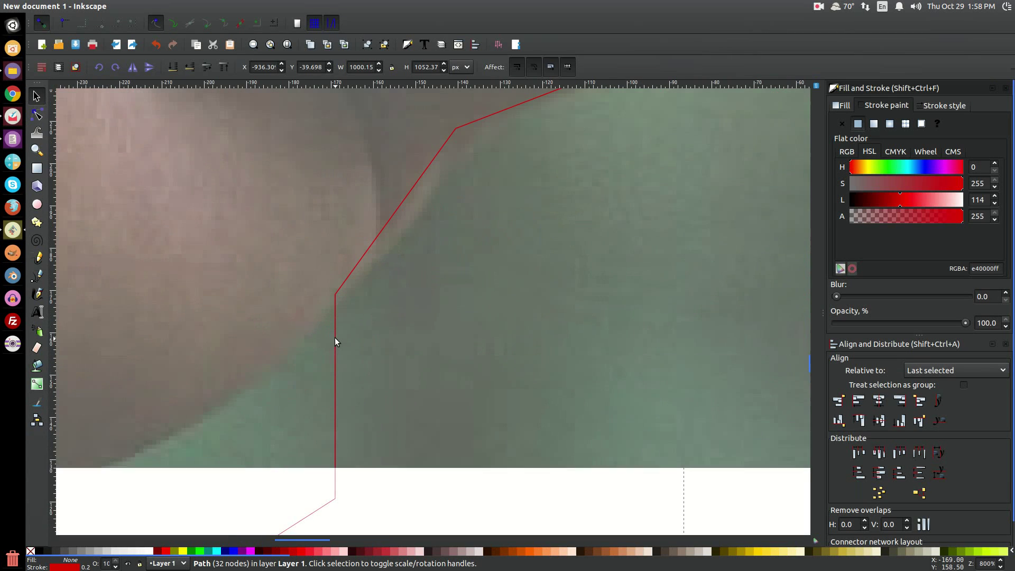
pyautogui.scroll(-4, 382, 281)
pyautogui.scroll(-1, 383, 281)
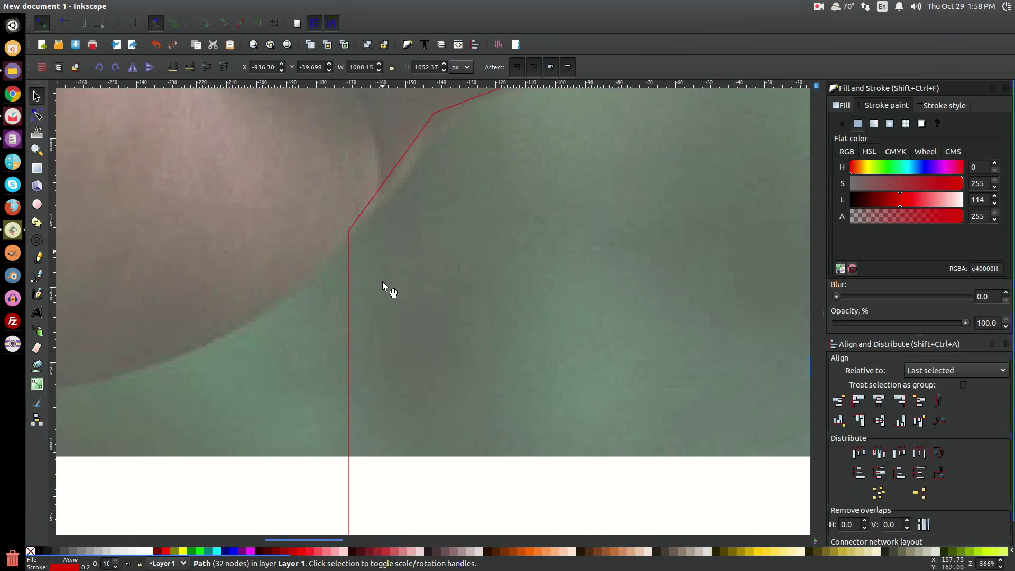
pyautogui.click(515, 304)
pyautogui.moveTo(917, 325); pyautogui.dragTo(966, 323)
# Step: Edit the outline path's nodes and bend the short slanted segment beside the palm outward to follow the hand's edge
pyautogui.moveTo(526, 217); pyautogui.dragTo(487, 391)
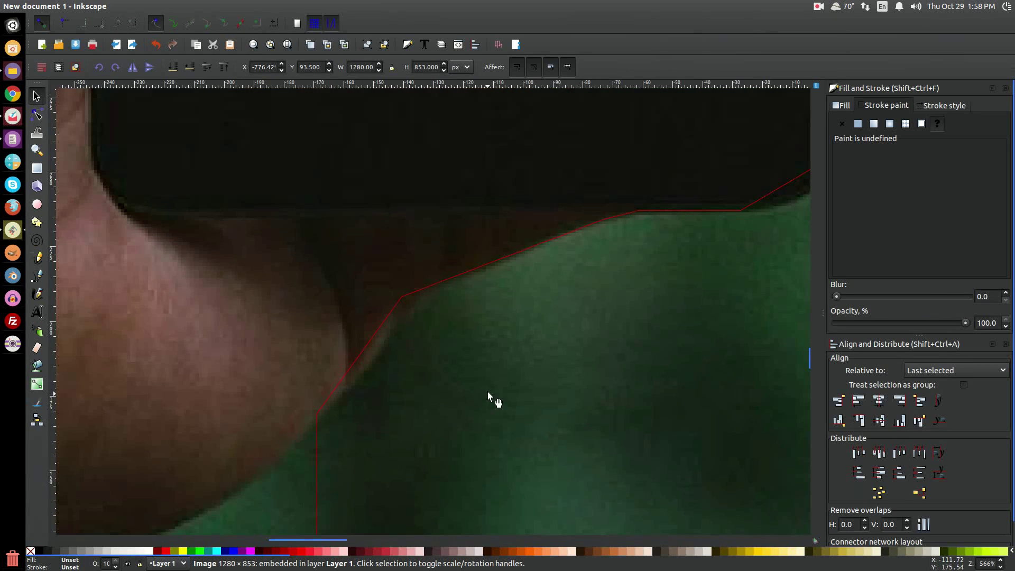
pyautogui.scroll(-2, 380, 319)
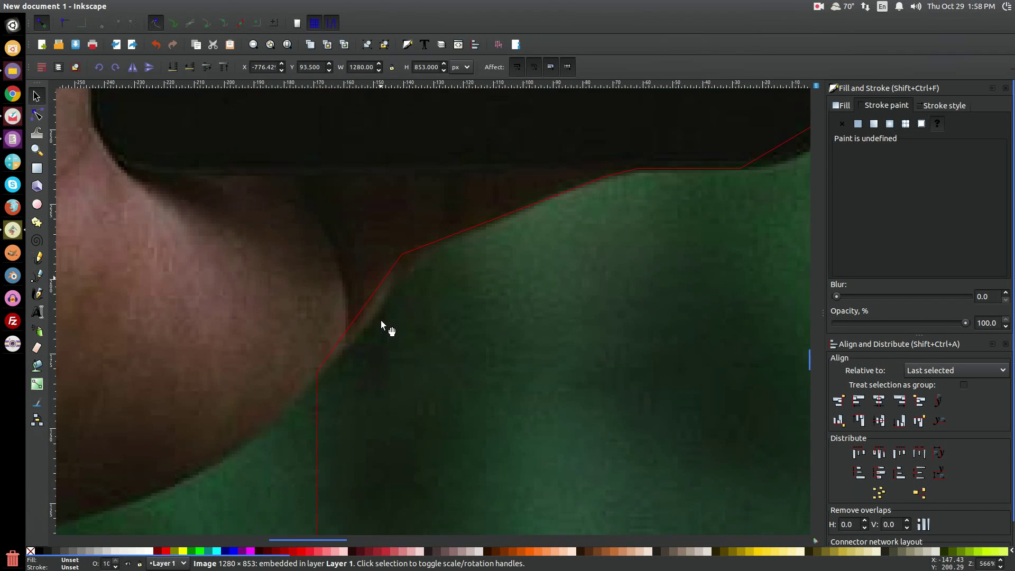
pyautogui.scroll(-2, 381, 322)
pyautogui.click(37, 114)
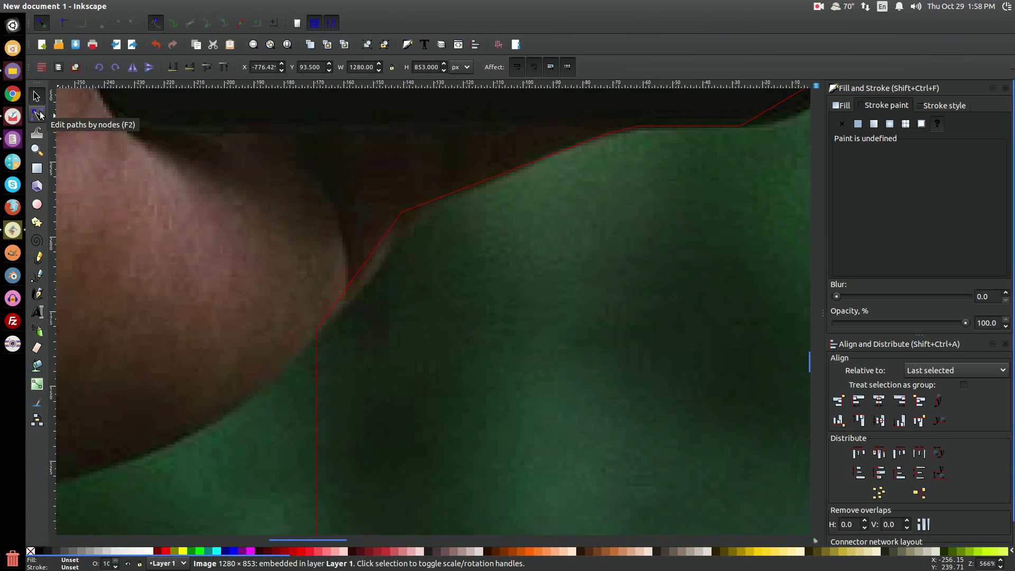
pyautogui.click(40, 114)
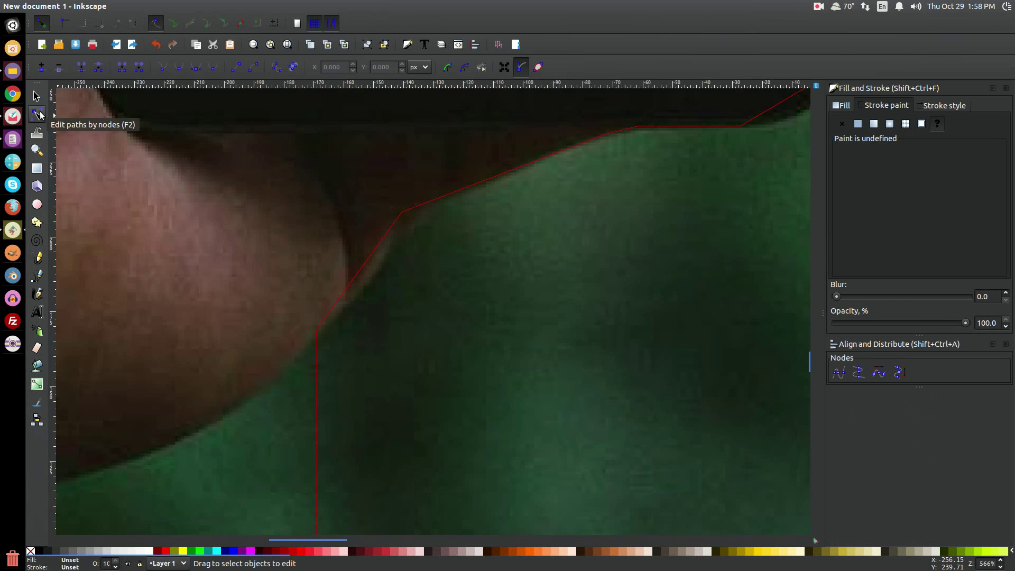
pyautogui.click(342, 295)
pyautogui.moveTo(357, 276); pyautogui.dragTo(376, 272)
# Step: Curve the long segment below the phone by adjusting its Bezier handles to follow the hand's lower edge
pyautogui.scroll(5, 454, 222)
pyautogui.hscroll(6, 454, 222)
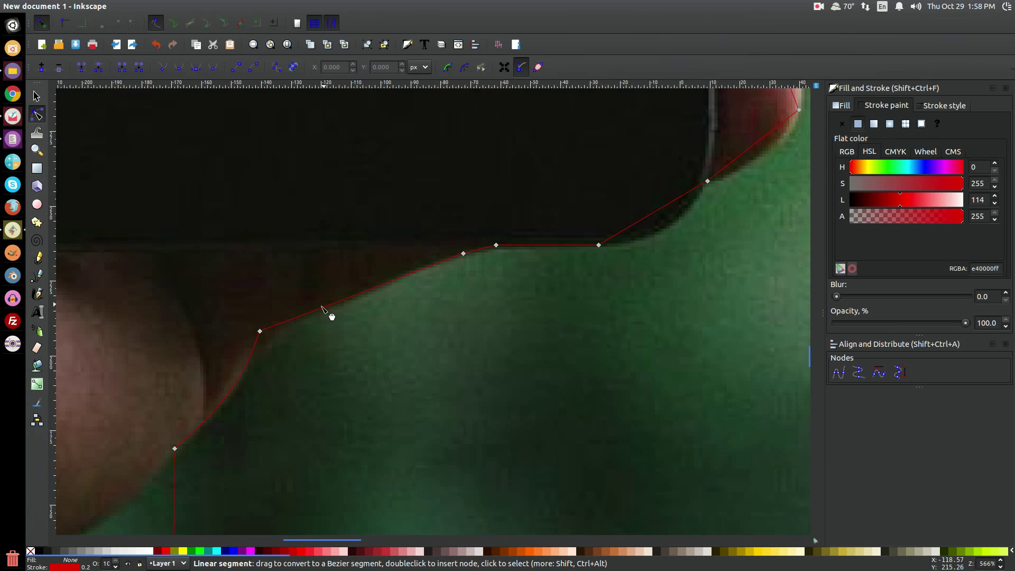
pyautogui.click(463, 255)
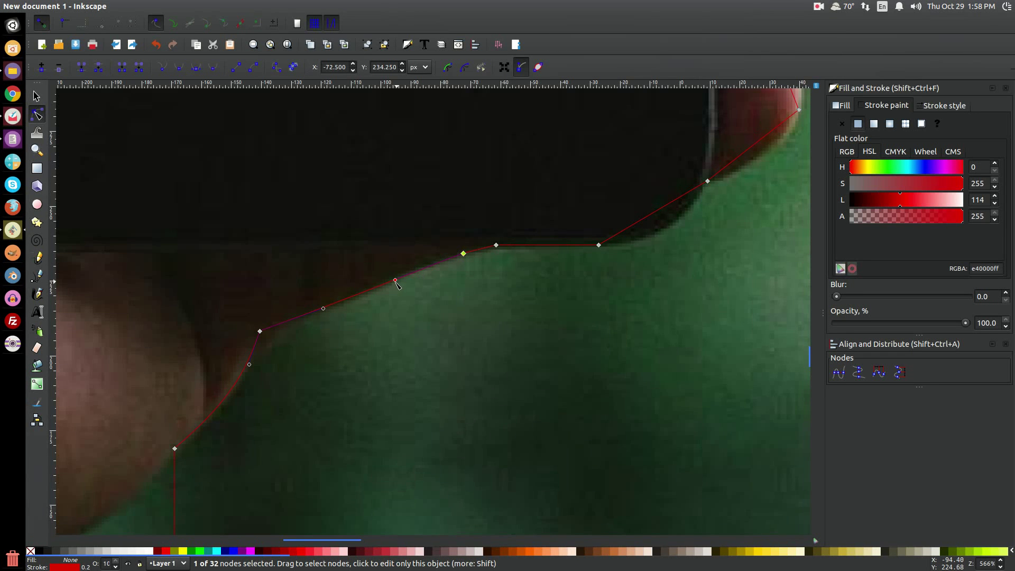
pyautogui.moveTo(404, 266); pyautogui.dragTo(416, 265)
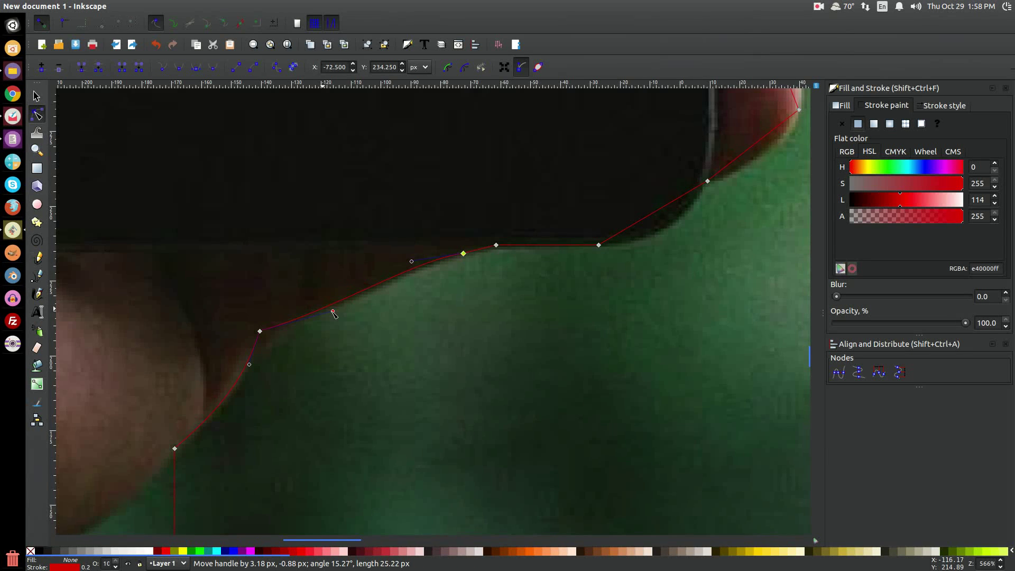
# Step: Bend the straight segment at the phone's lower-right corner outward to match the rounded corner
pyautogui.hscroll(5, 250, 381)
pyautogui.scroll(2, 251, 382)
pyautogui.scroll(1, 250, 382)
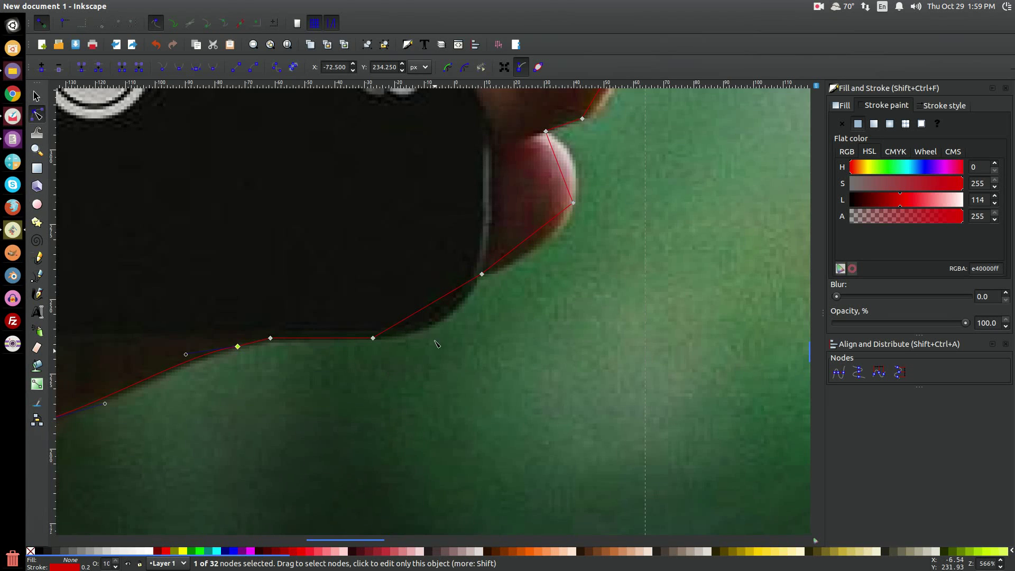
pyautogui.moveTo(424, 309); pyautogui.dragTo(435, 324)
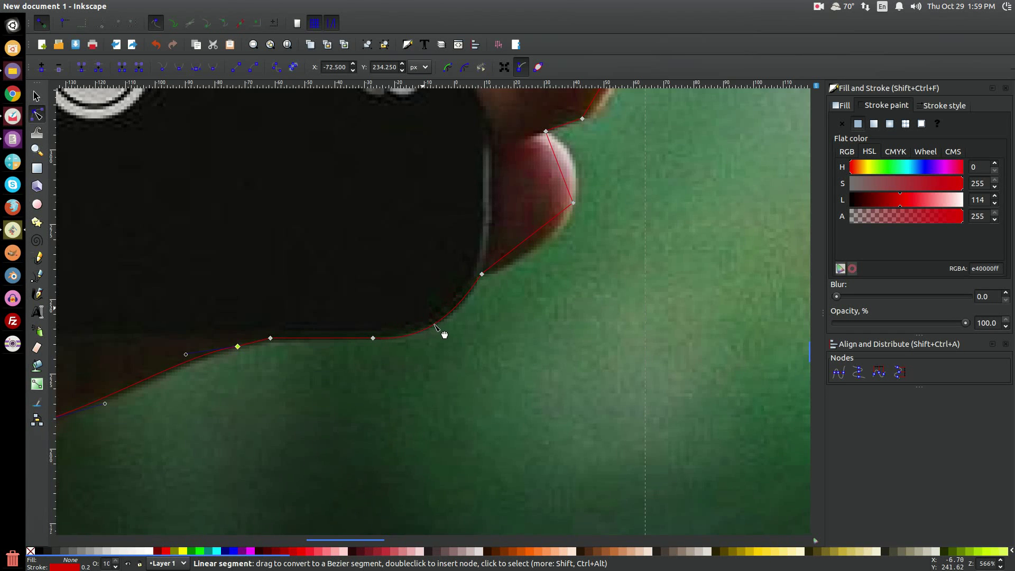
# Step: Refine the curve at the phone's lower-right corner by repositioning its end node below the lowest fingertip and adjusting both Bezier handles
pyautogui.click(482, 274)
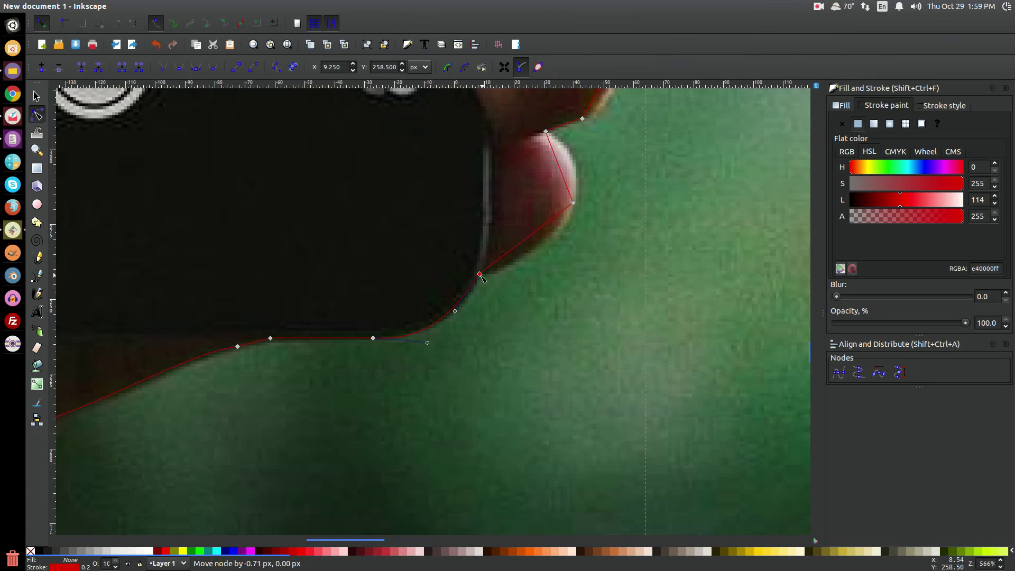
pyautogui.moveTo(456, 312); pyautogui.dragTo(476, 298)
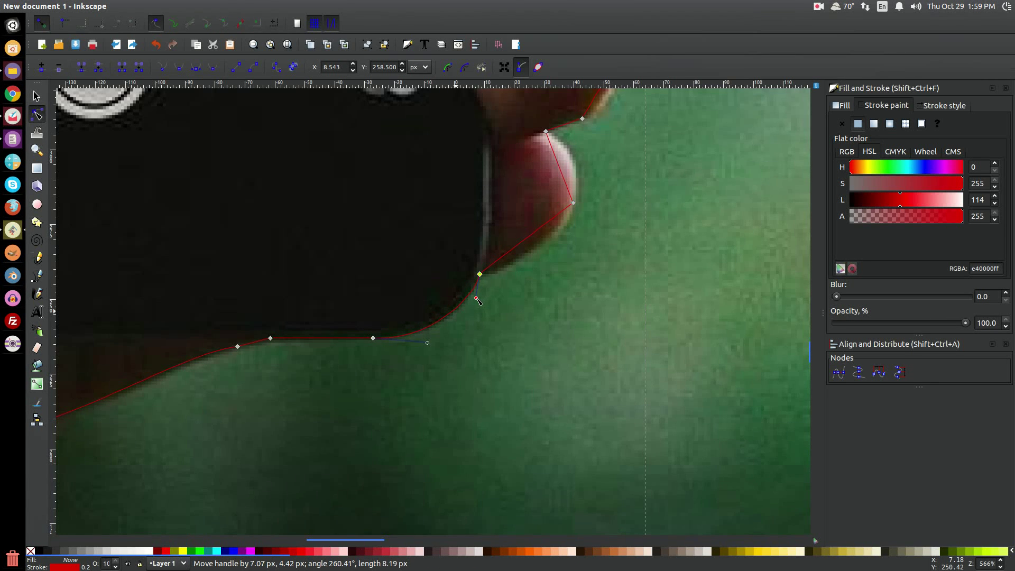
pyautogui.click(373, 339)
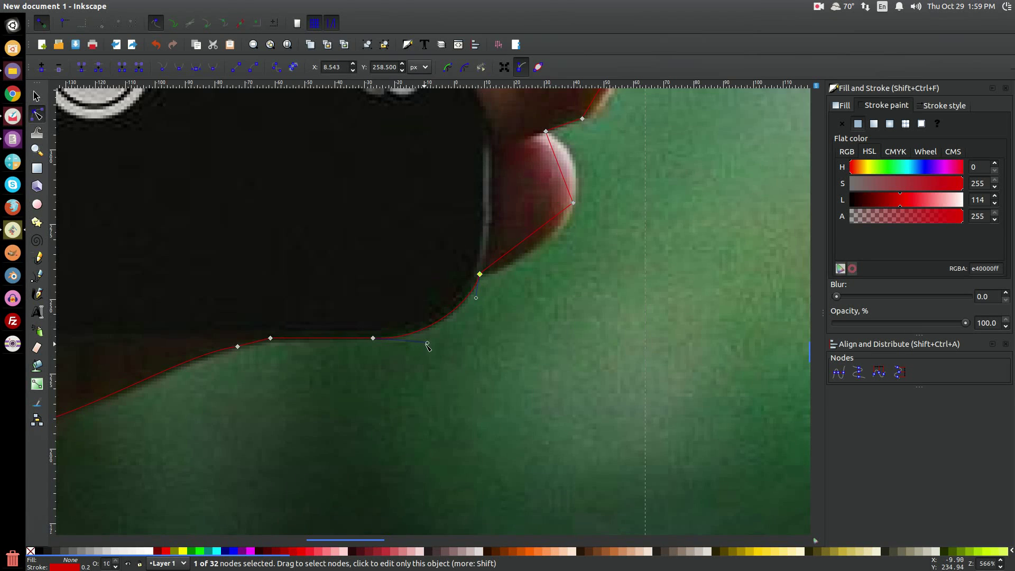
pyautogui.moveTo(427, 342)
pyautogui.mouseDown()
pyautogui.moveTo(404, 342)
pyautogui.moveTo(440, 337)
pyautogui.mouseUp()
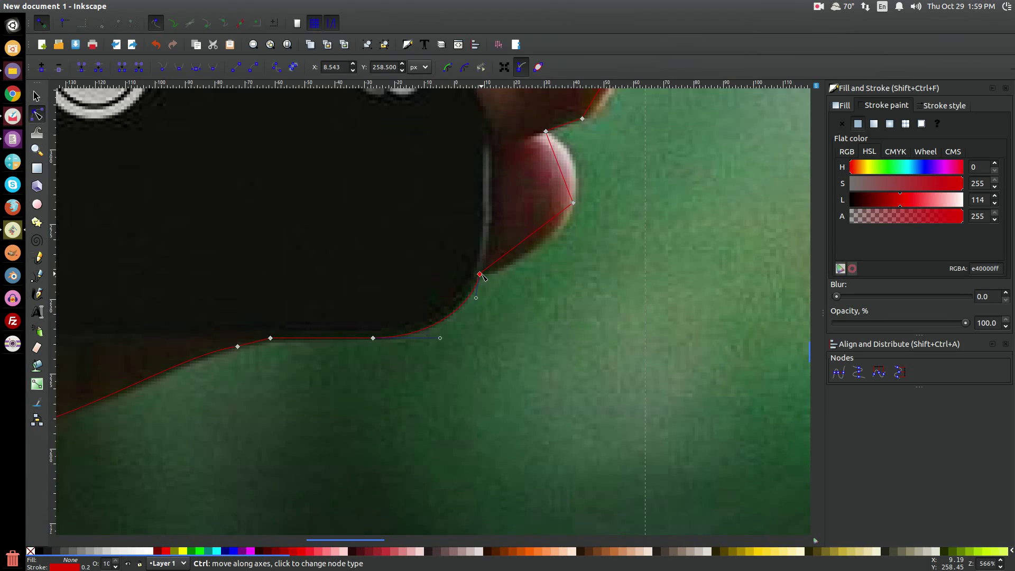
pyautogui.moveTo(482, 275); pyautogui.dragTo(480, 301)
pyautogui.keyDown('ctrl'); pyautogui.scroll(3, 462, 304); pyautogui.keyUp('ctrl')
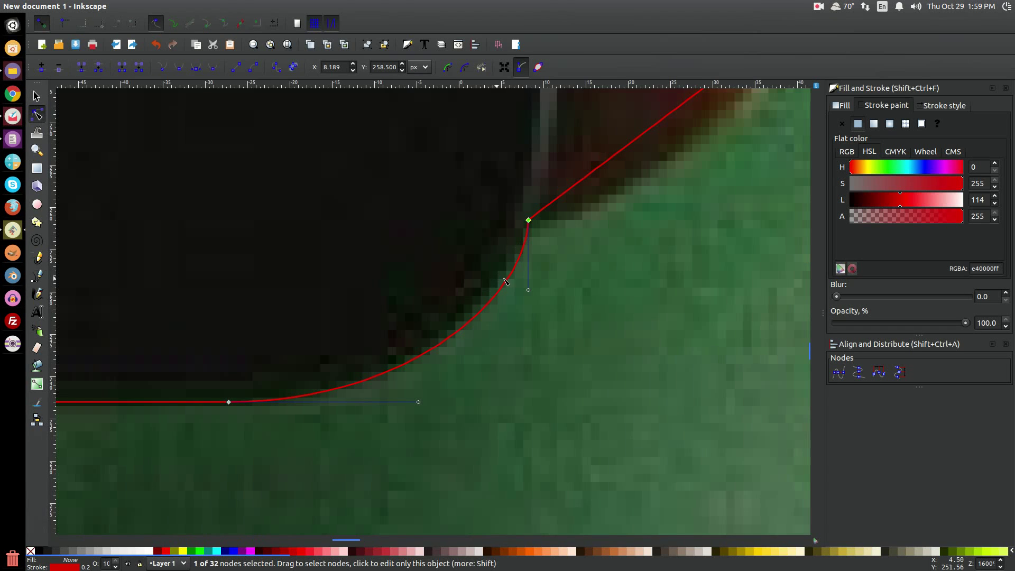
pyautogui.moveTo(529, 220); pyautogui.dragTo(520, 220)
pyautogui.moveTo(521, 289); pyautogui.dragTo(523, 280)
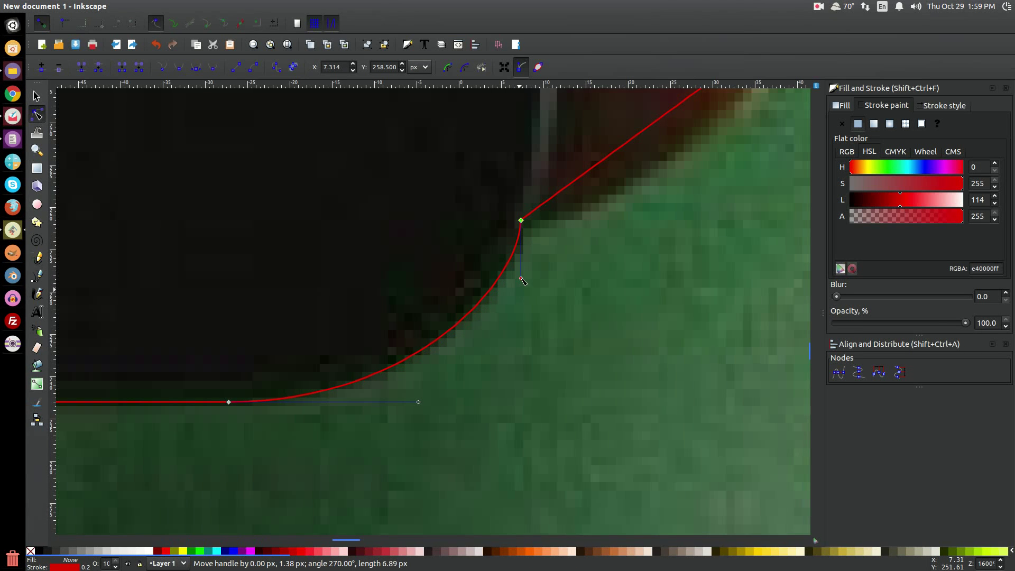
pyautogui.moveTo(417, 403); pyautogui.dragTo(419, 404)
# Step: Bend the two straight segments around the lowest fingertip outward to follow its rounded edge, fine-tuning their handles and shared node
pyautogui.scroll(5, 370, 404)
pyautogui.hscroll(7, 344, 407)
pyautogui.moveTo(372, 311); pyautogui.dragTo(424, 338)
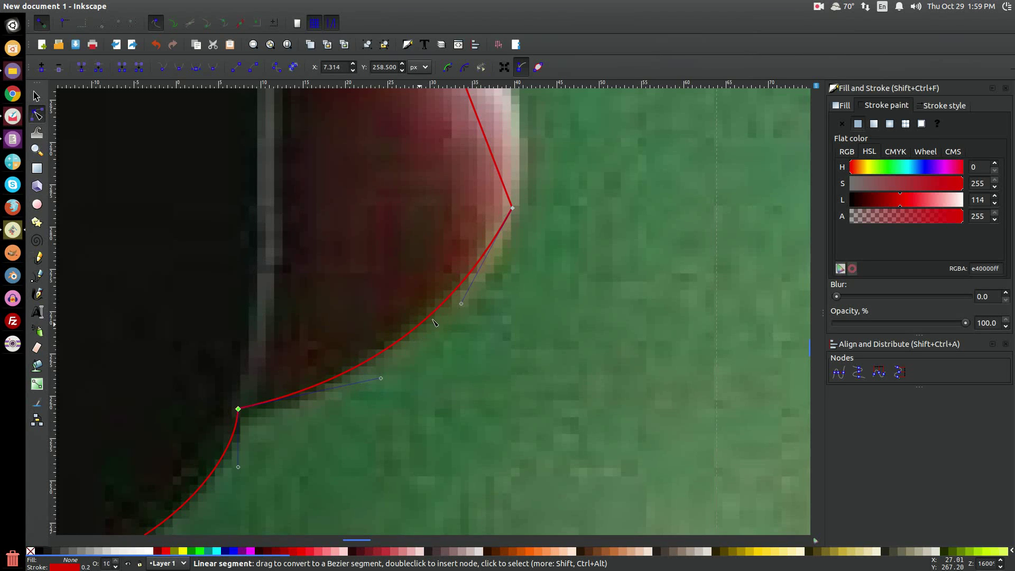
pyautogui.moveTo(465, 303); pyautogui.dragTo(477, 159)
pyautogui.scroll(9, 477, 158)
pyautogui.hscroll(2, 478, 159)
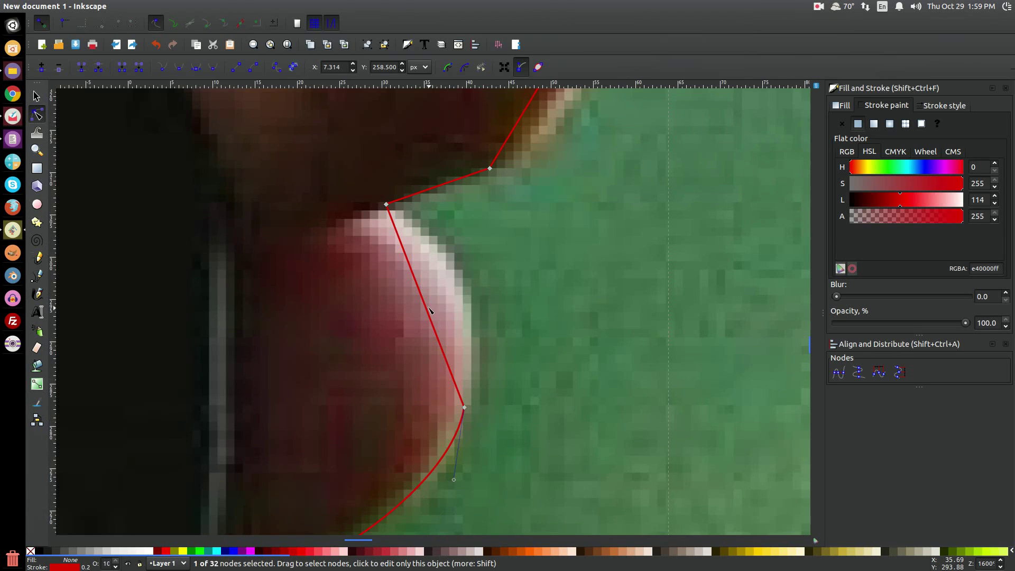
pyautogui.moveTo(430, 316); pyautogui.dragTo(459, 298)
pyautogui.scroll(-4, 492, 365)
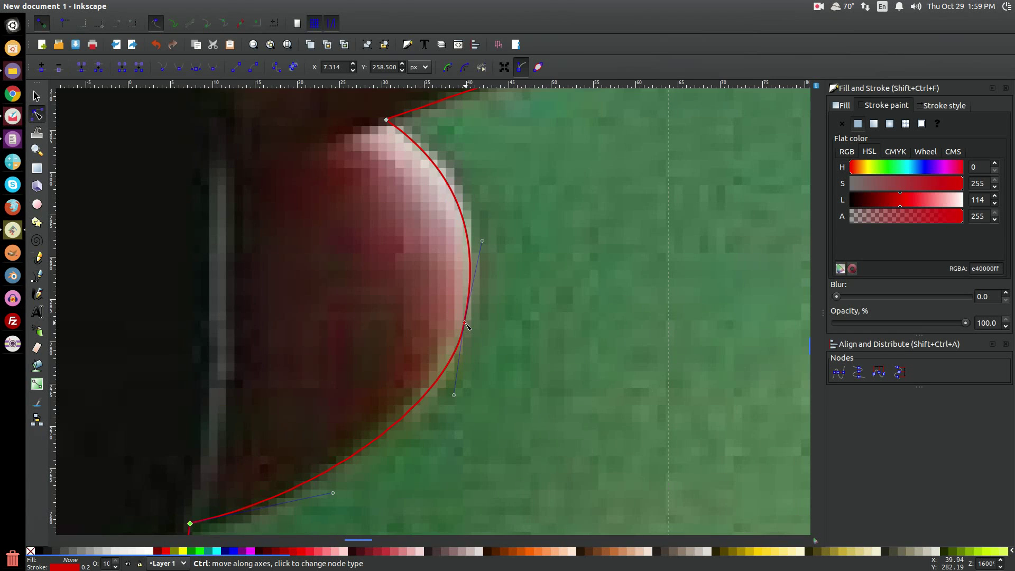
pyautogui.moveTo(466, 325); pyautogui.dragTo(464, 324)
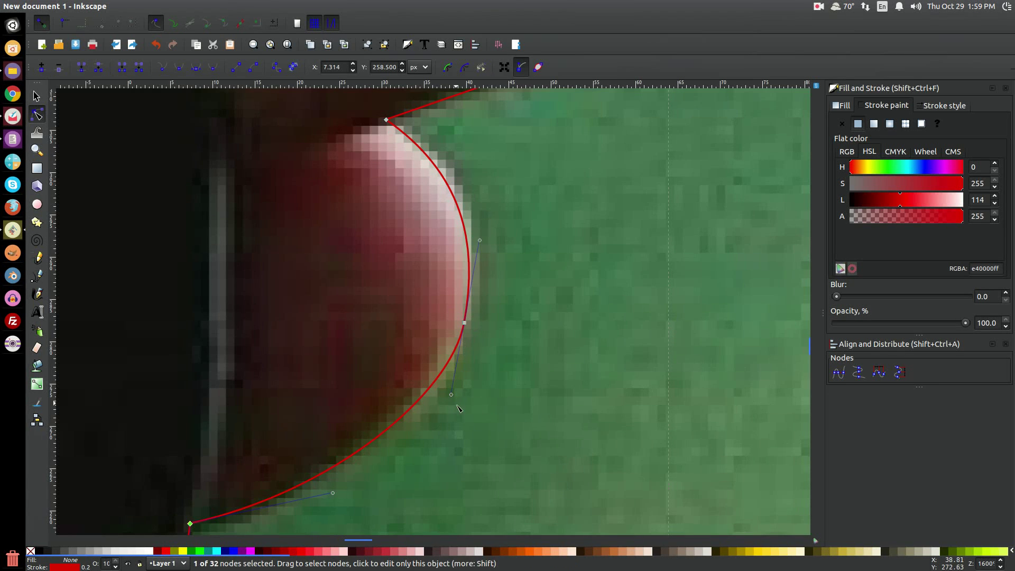
# Step: Pull both handles of the lowest fingertip's outermost node inward independently to form a cusp
pyautogui.moveTo(451, 394); pyautogui.dragTo(436, 362)
pyautogui.moveTo(486, 242); pyautogui.dragTo(453, 242)
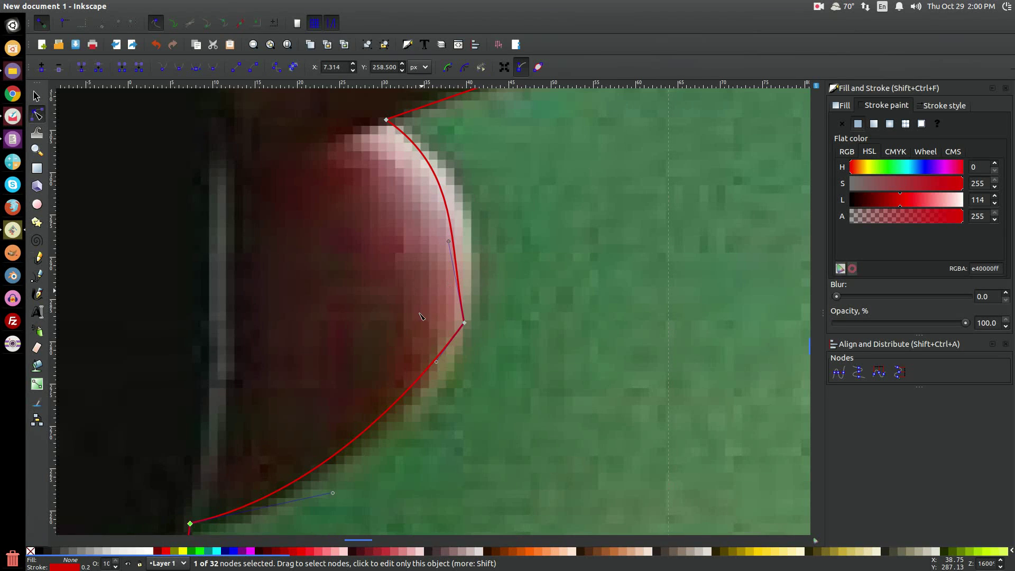
pyautogui.press('1')
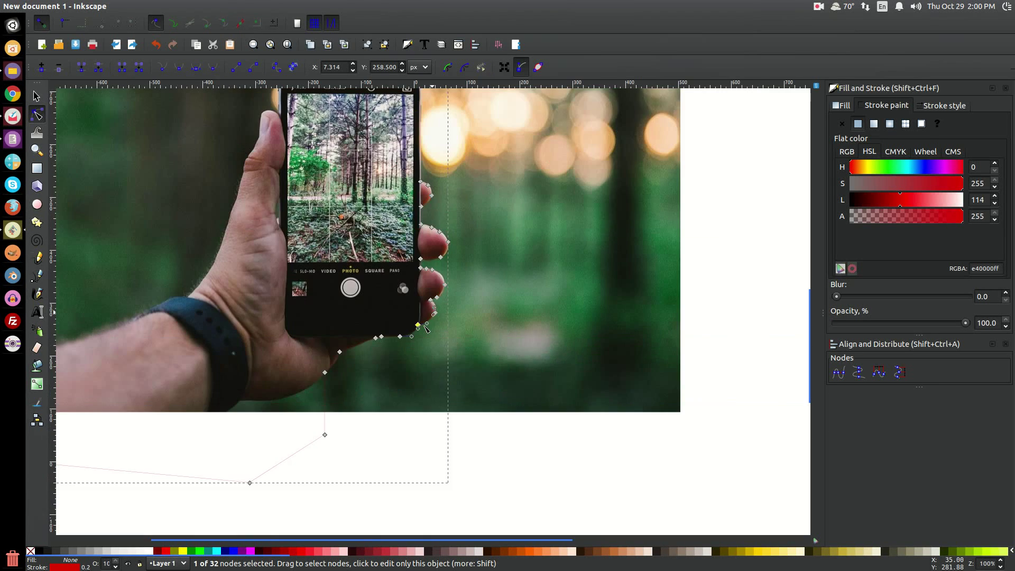
pyautogui.scroll(8, 426, 328)
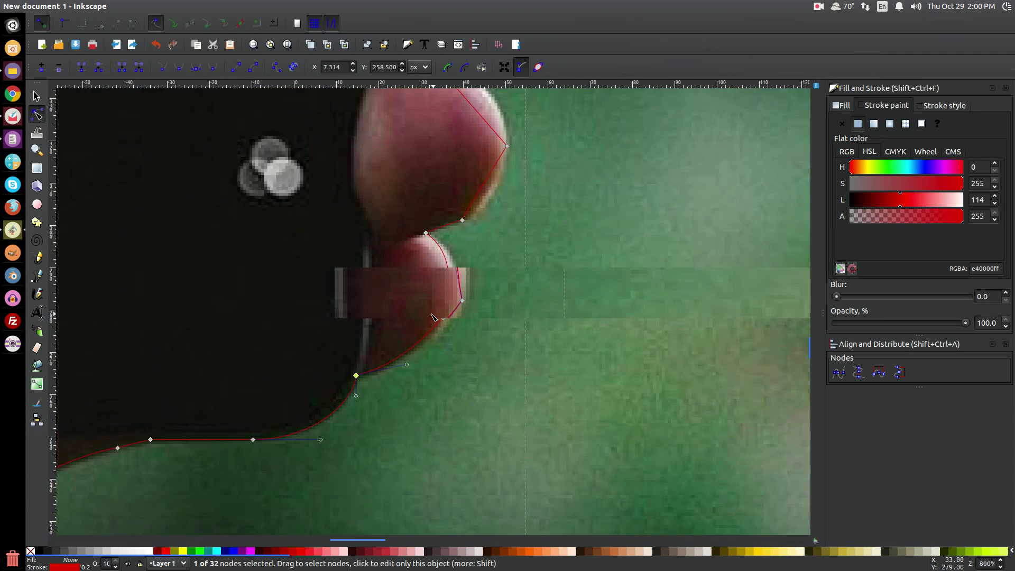
pyautogui.scroll(1, 433, 316)
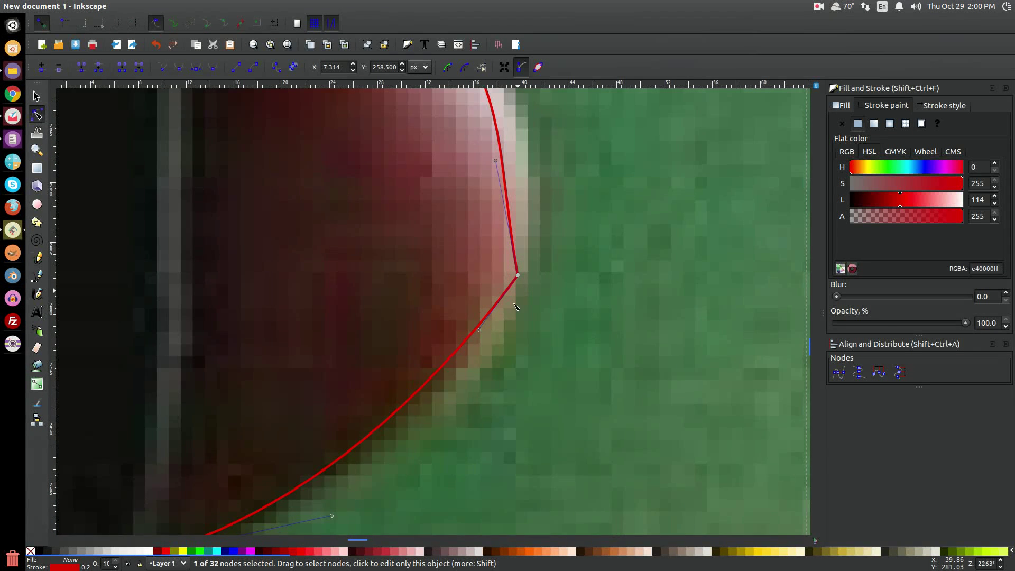
# Step: Make the lowest fingertip's outermost node smooth, and shift its handles and position to fit the finger's edge
pyautogui.keyDown('ctrl'); pyautogui.click(517, 276); pyautogui.keyUp('ctrl')
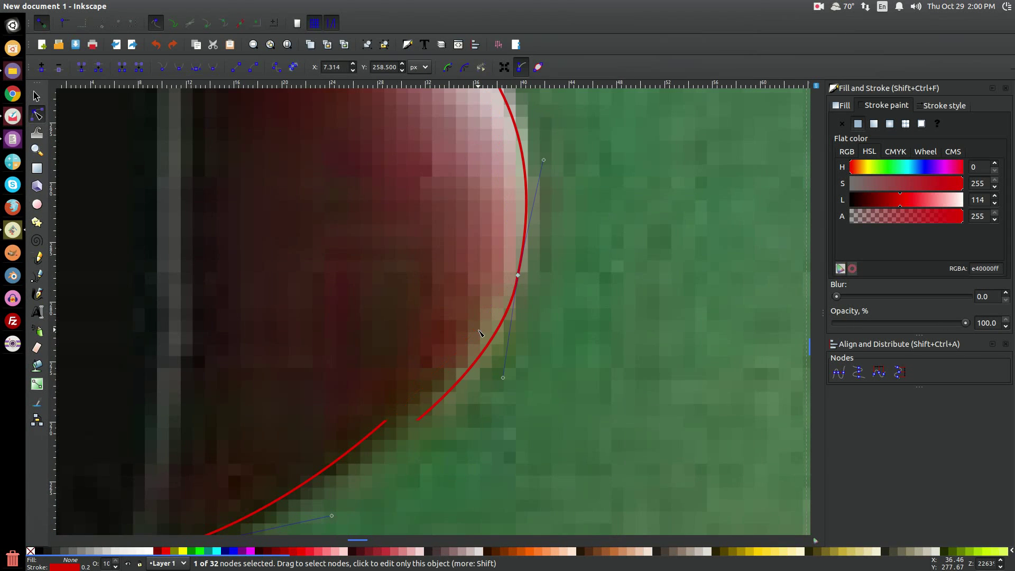
pyautogui.keyDown('ctrl'); pyautogui.click(518, 276); pyautogui.keyUp('ctrl')
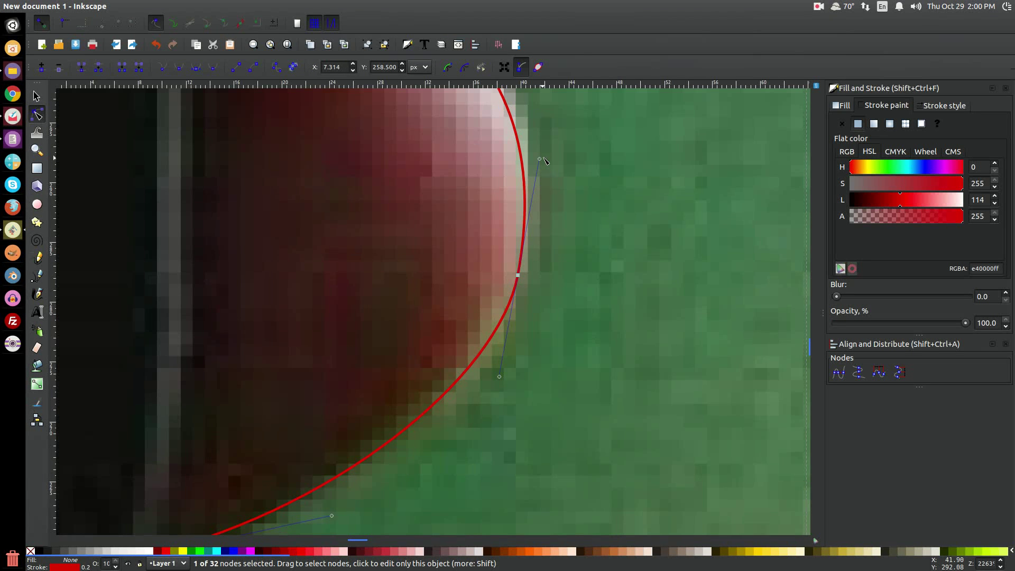
pyautogui.moveTo(540, 159); pyautogui.dragTo(538, 159)
pyautogui.scroll(-1, 347, 420)
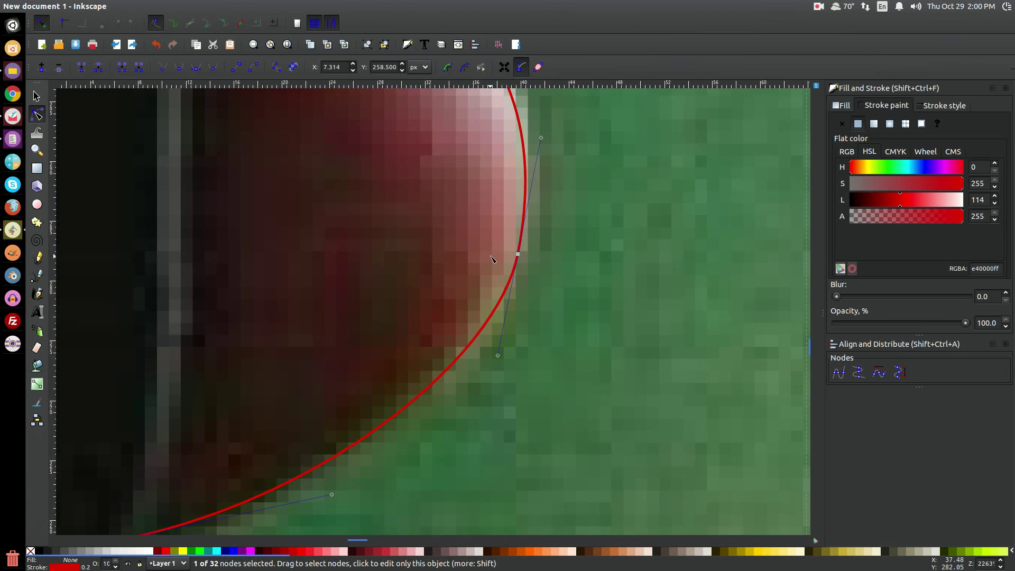
pyautogui.moveTo(519, 255); pyautogui.dragTo(511, 245)
# Step: Bend the long segments below and above the outermost node of the second-lowest fingertip outward to match its round edge
pyautogui.scroll(5, 511, 245)
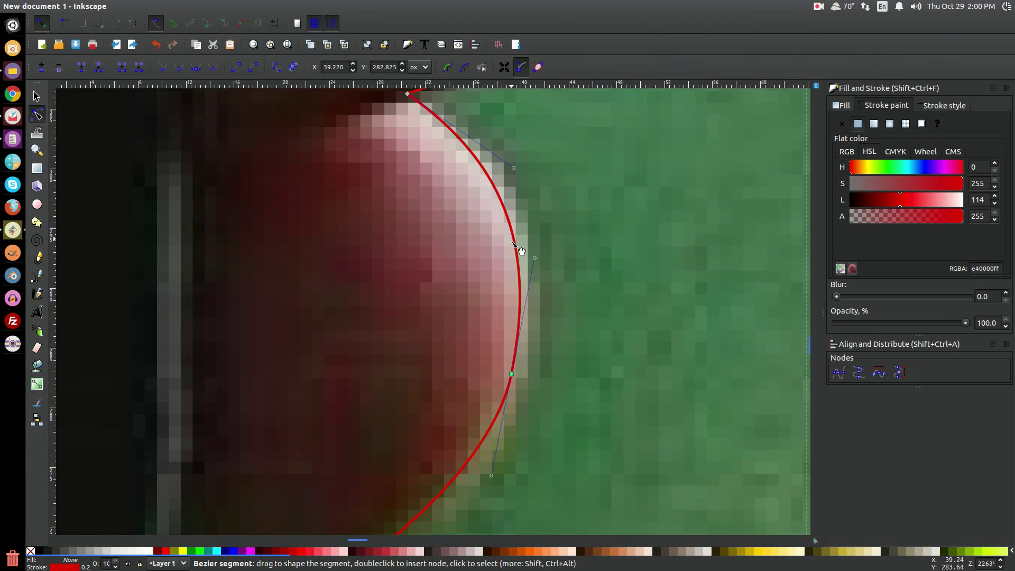
pyautogui.scroll(2, 516, 244)
pyautogui.scroll(-2, 517, 245)
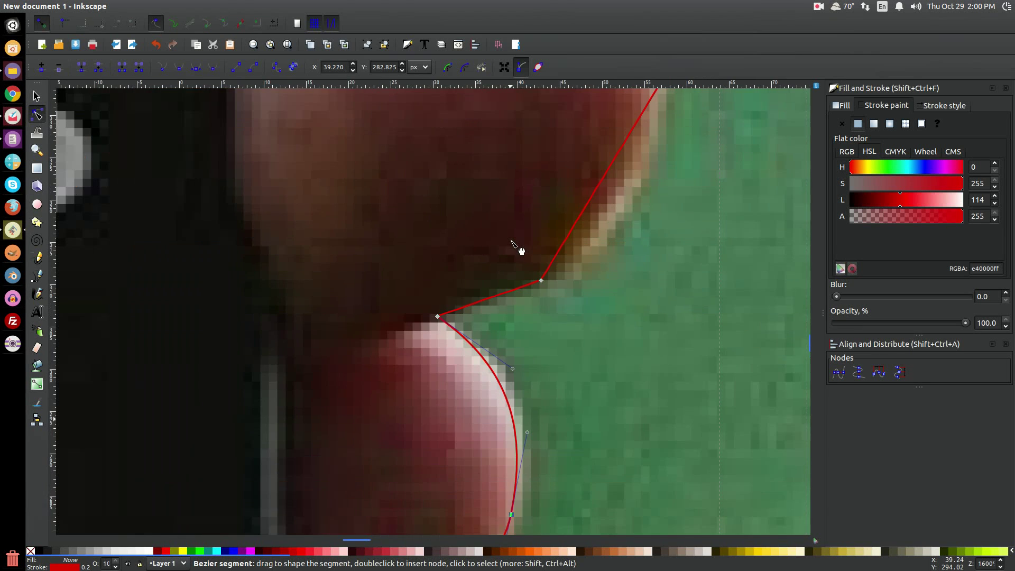
pyautogui.moveTo(550, 197); pyautogui.dragTo(439, 312)
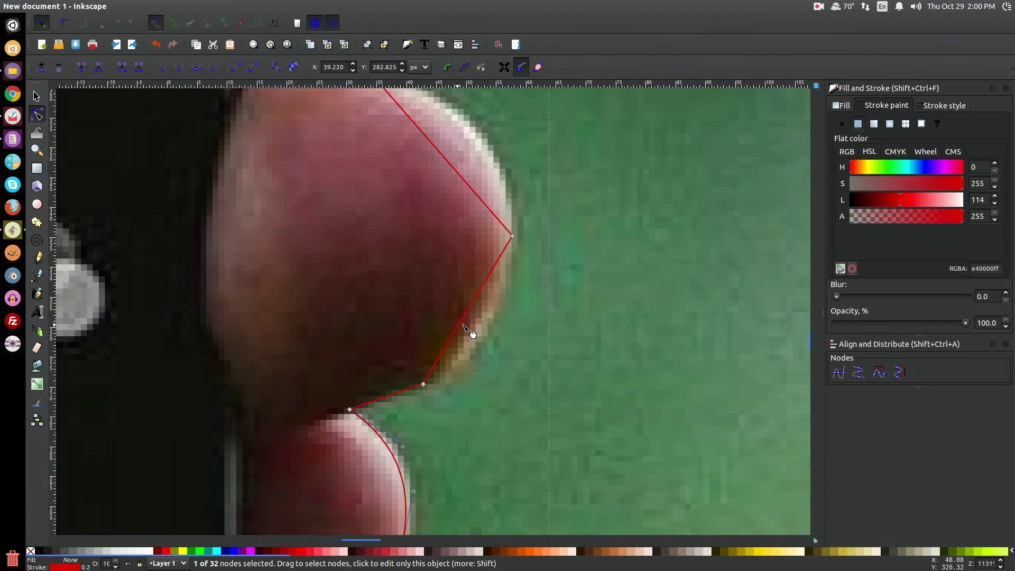
pyautogui.moveTo(467, 312); pyautogui.dragTo(484, 325)
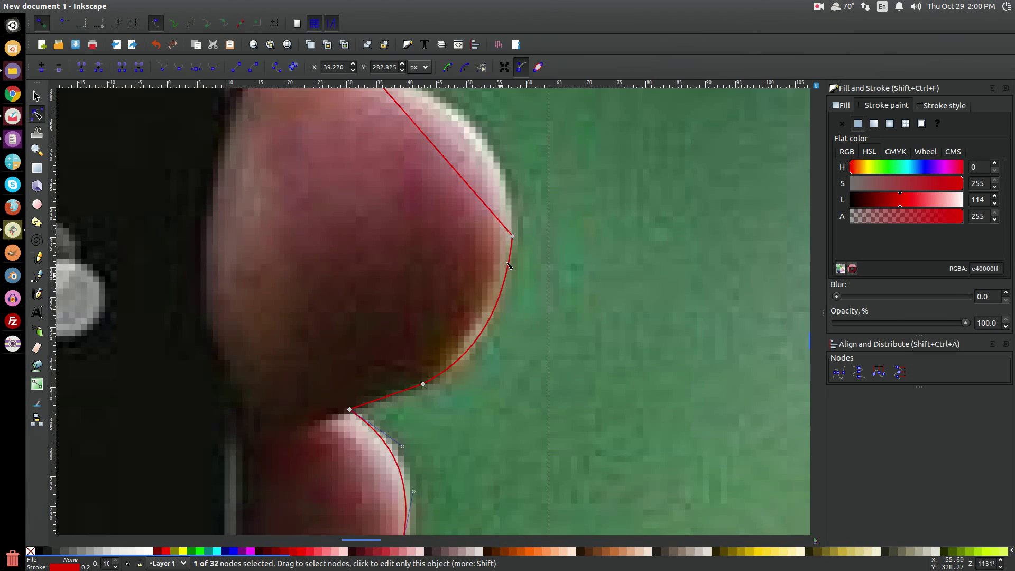
pyautogui.moveTo(512, 237); pyautogui.dragTo(511, 238)
pyautogui.scroll(5, 499, 259)
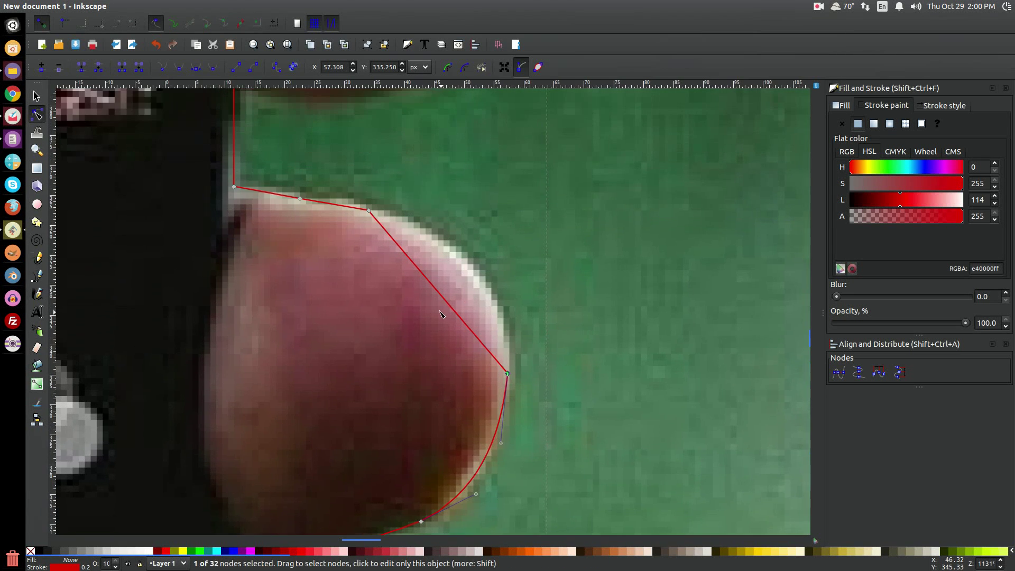
pyautogui.moveTo(446, 297); pyautogui.dragTo(472, 270)
pyautogui.scroll(-5, 526, 312)
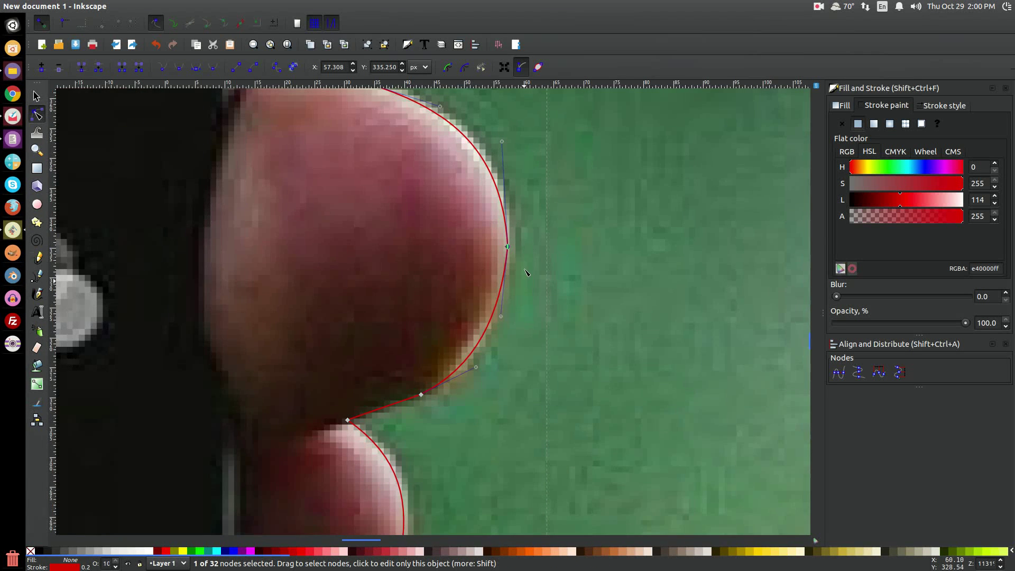
# Step: Smooth and reposition the second-lowest fingertip's outermost node, and curve the short segments along that finger's top edge
pyautogui.scroll(4, 503, 249)
pyautogui.scroll(-2, 521, 247)
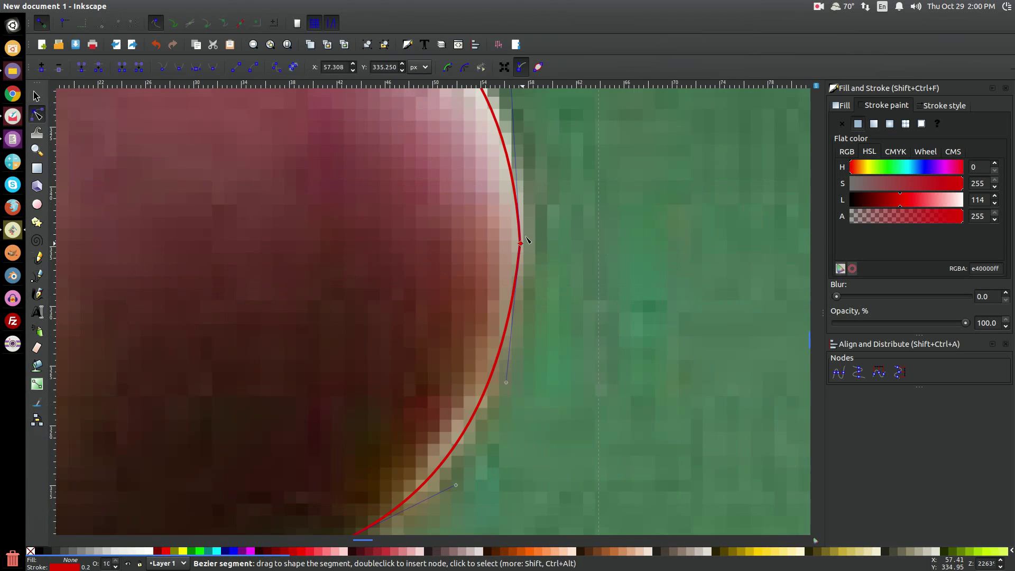
pyautogui.scroll(-3, 512, 246)
pyautogui.scroll(2, 499, 297)
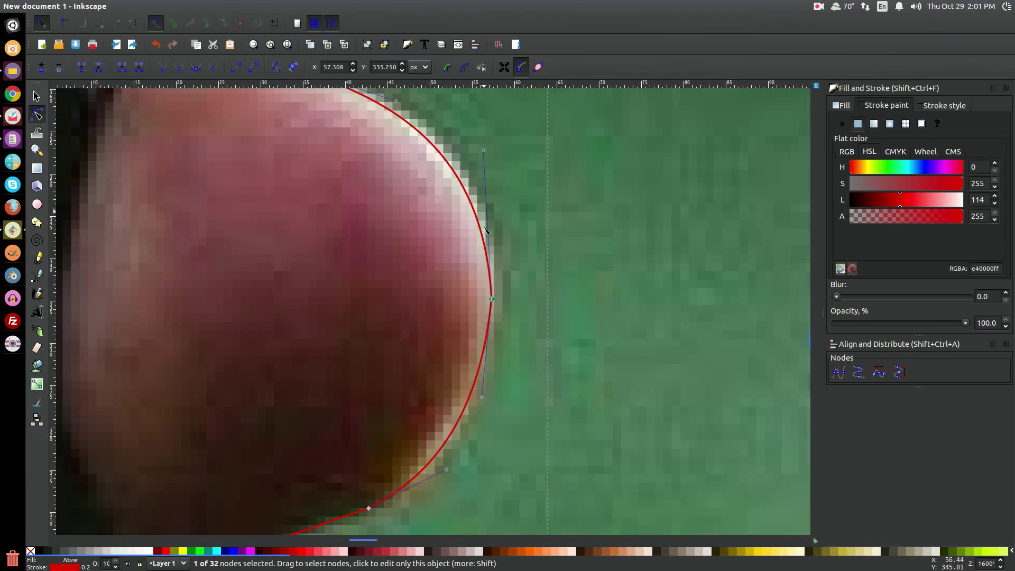
pyautogui.keyDown('ctrl'); pyautogui.click(492, 300); pyautogui.keyUp('ctrl')
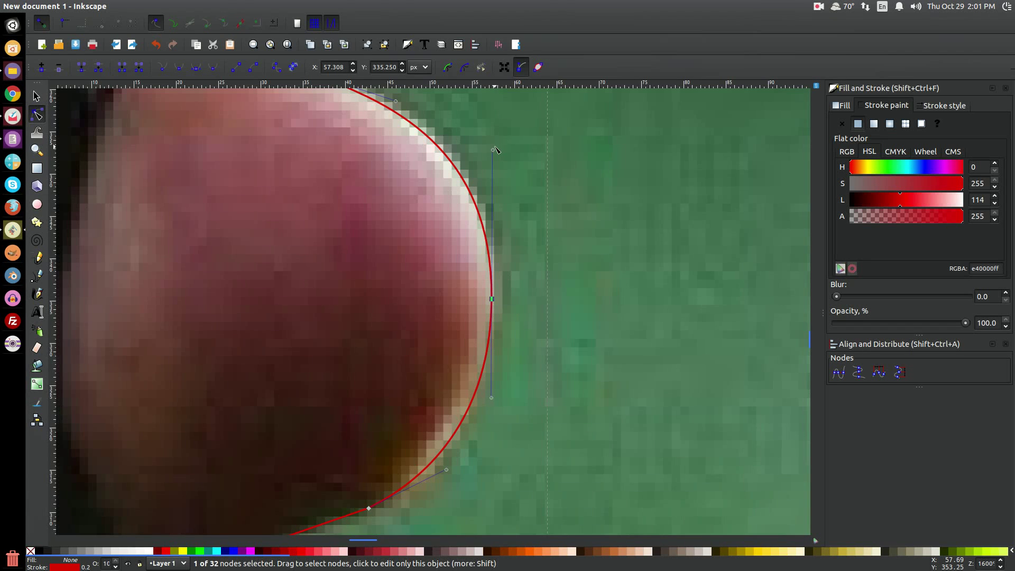
pyautogui.moveTo(496, 150); pyautogui.dragTo(496, 168)
pyautogui.keyDown('ctrl'); pyautogui.click(489, 300); pyautogui.keyUp('ctrl')
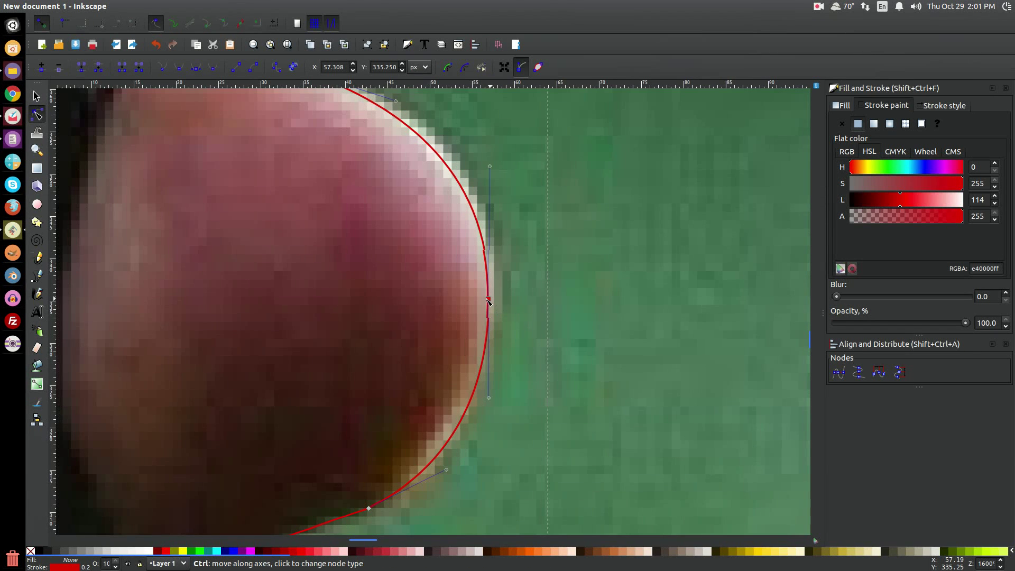
pyautogui.moveTo(372, 185); pyautogui.dragTo(597, 407)
pyautogui.doubleClick(479, 293)
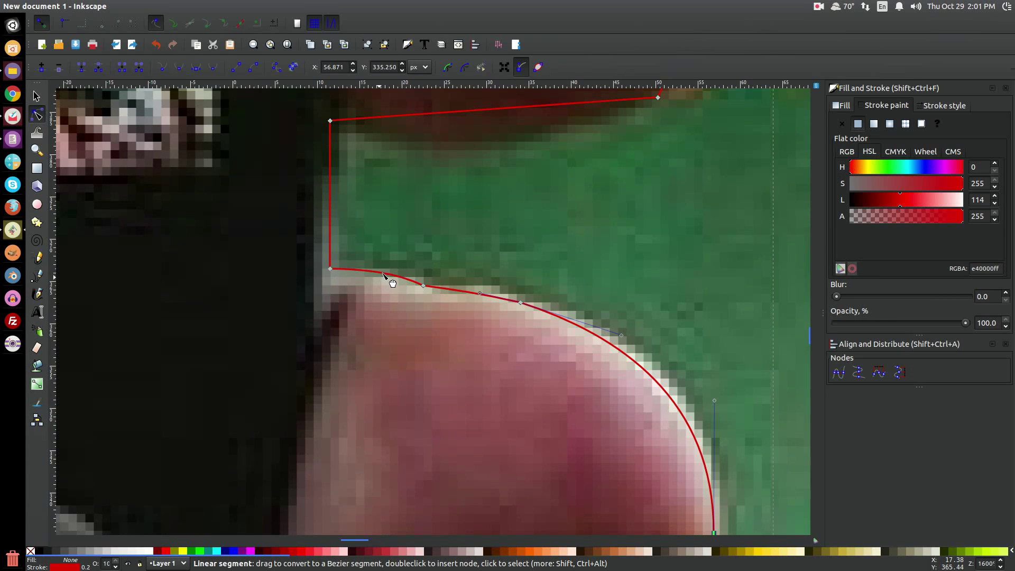
# Step: Bend the straight segment beneath the third fingertip from below downward to follow its underside, and fine-tune its outer end node
pyautogui.scroll(6, 391, 256)
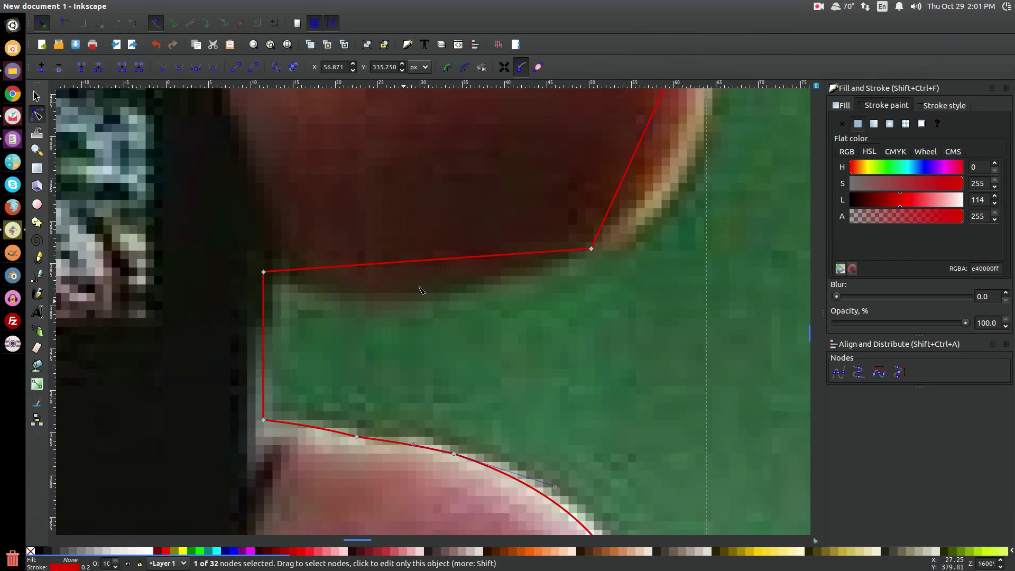
pyautogui.moveTo(433, 271); pyautogui.dragTo(442, 303)
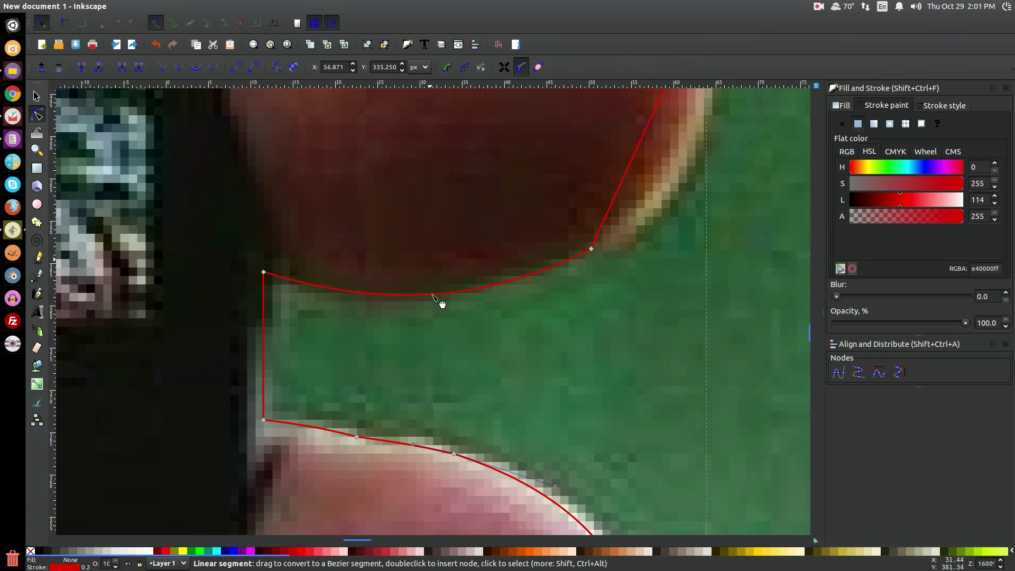
pyautogui.scroll(-1, 497, 281)
pyautogui.scroll(-1, 565, 303)
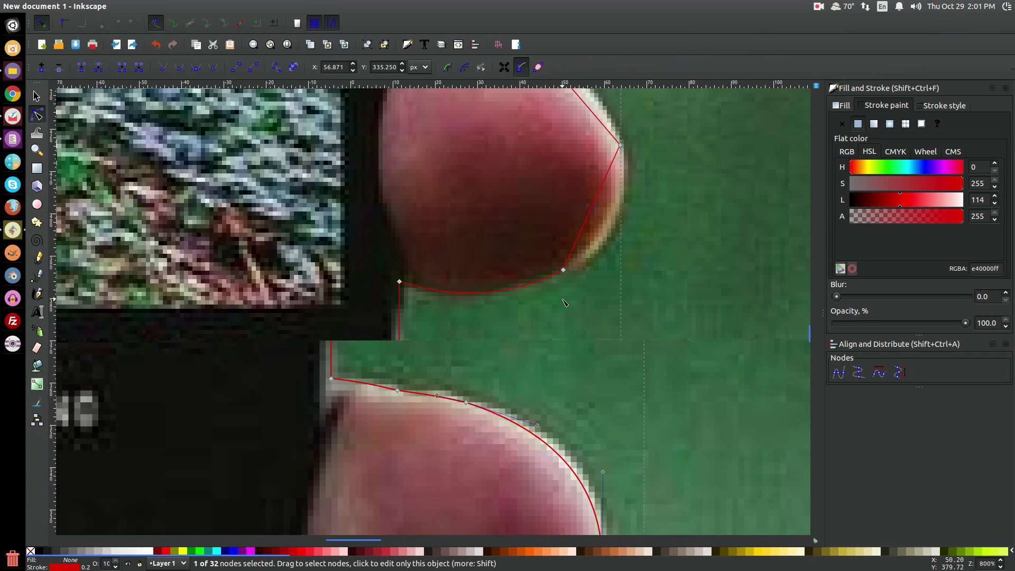
pyautogui.scroll(2, 509, 331)
pyautogui.hscroll(3, 509, 331)
pyautogui.moveTo(501, 323); pyautogui.dragTo(501, 322)
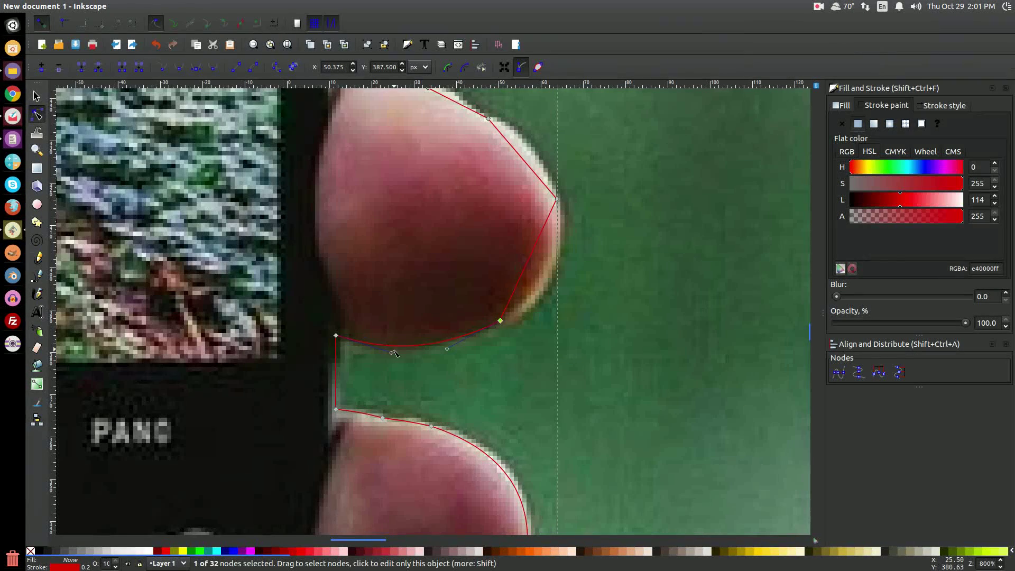
# Step: Curve the segments below and above the third fingertip's outermost node outward to follow the finger's rounded edge
pyautogui.moveTo(537, 274); pyautogui.dragTo(560, 292)
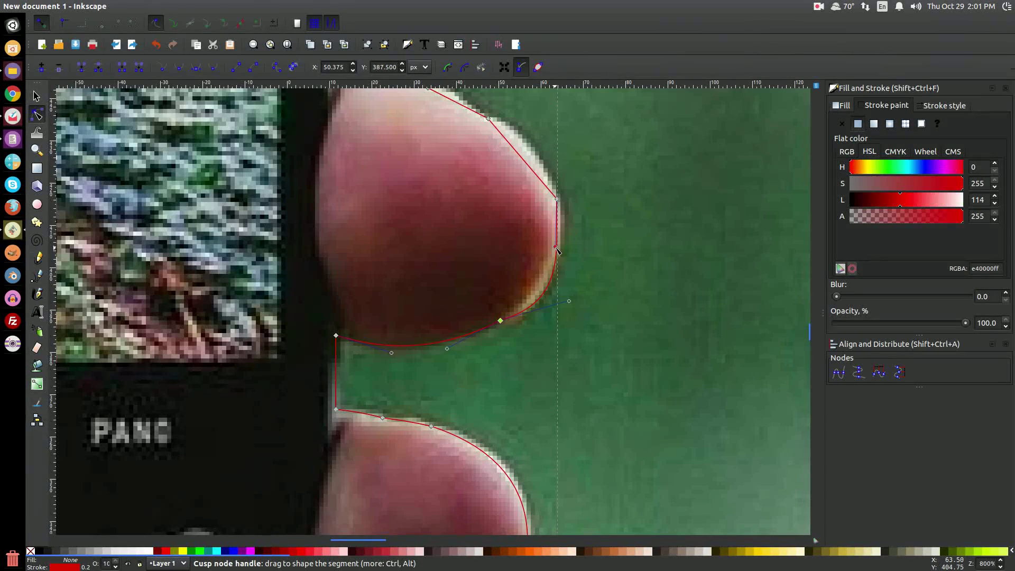
pyautogui.moveTo(556, 247); pyautogui.dragTo(563, 230)
pyautogui.moveTo(512, 161); pyautogui.dragTo(470, 374)
pyautogui.scroll(1, 470, 374)
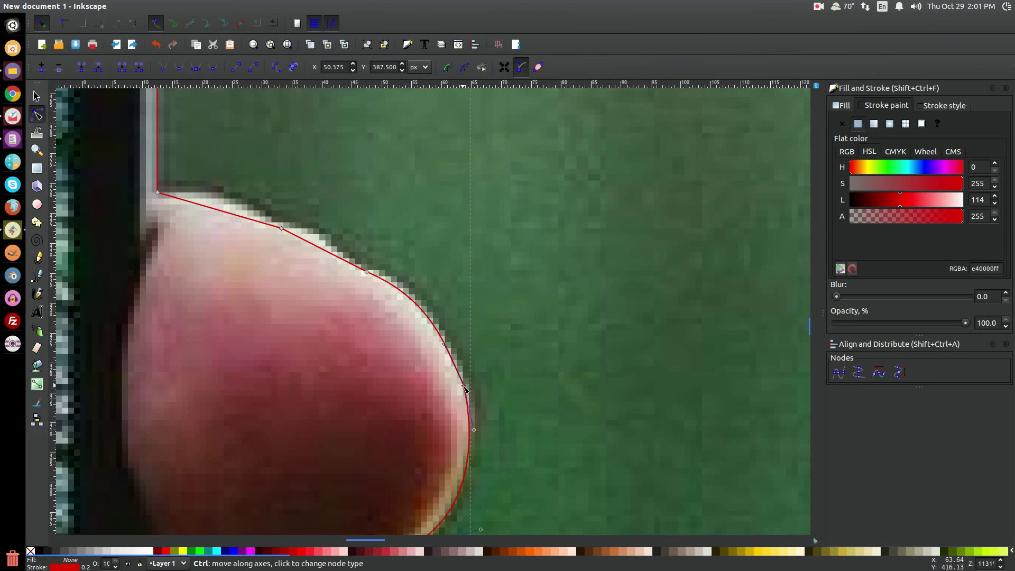
pyautogui.scroll(-2, 489, 439)
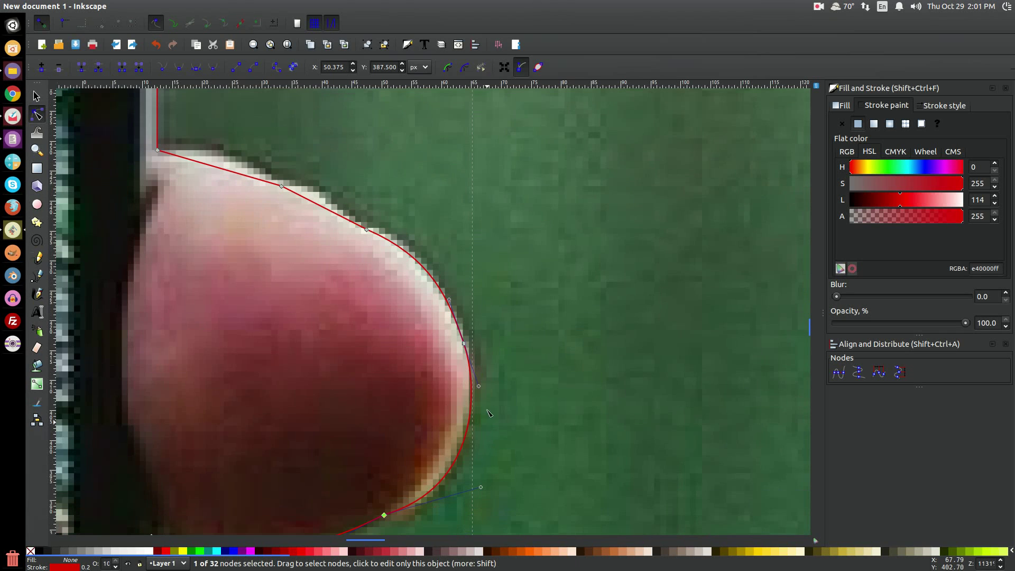
# Step: Move the third fingertip's outermost node inward, adjust its upper handle, and curve the straight segments along that finger's top edge
pyautogui.moveTo(480, 390); pyautogui.dragTo(461, 346)
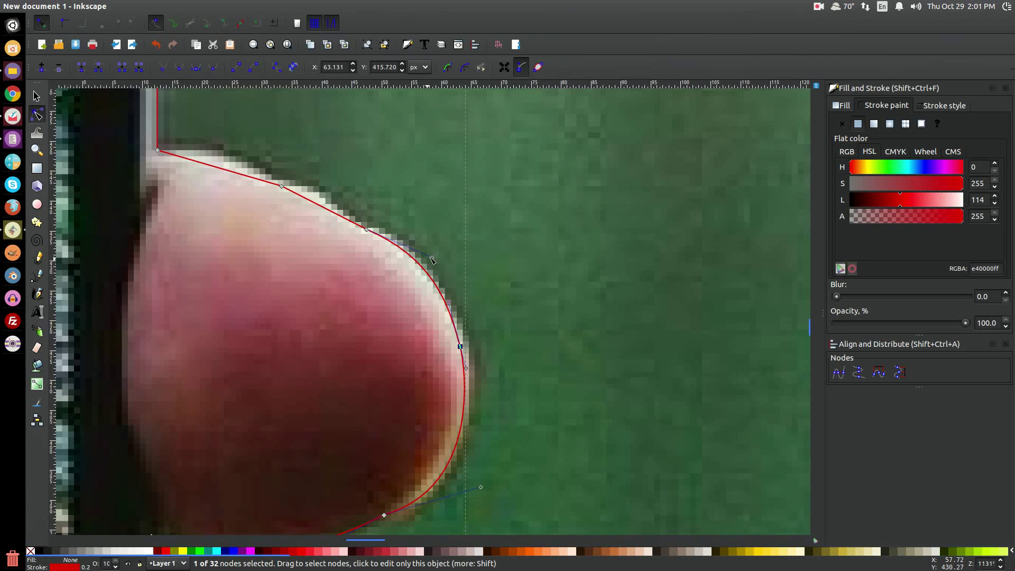
pyautogui.moveTo(432, 260); pyautogui.dragTo(421, 269)
pyautogui.moveTo(264, 229); pyautogui.dragTo(521, 392)
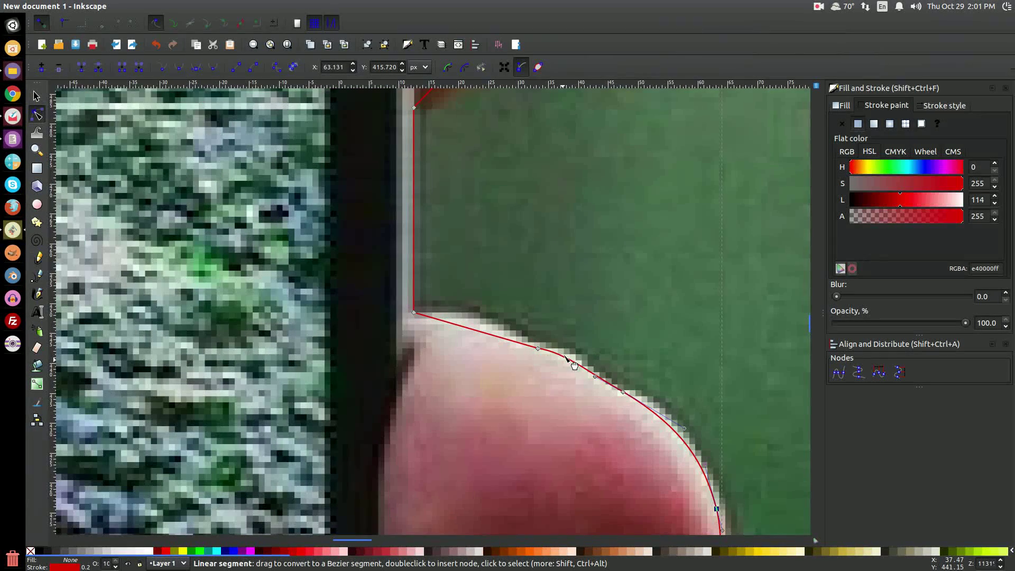
pyautogui.moveTo(491, 338); pyautogui.dragTo(485, 325)
# Step: Bend the segments below and above the topmost fingertip's outermost node outward to follow its round edge
pyautogui.moveTo(432, 179); pyautogui.dragTo(359, 450)
pyautogui.moveTo(378, 345); pyautogui.dragTo(387, 351)
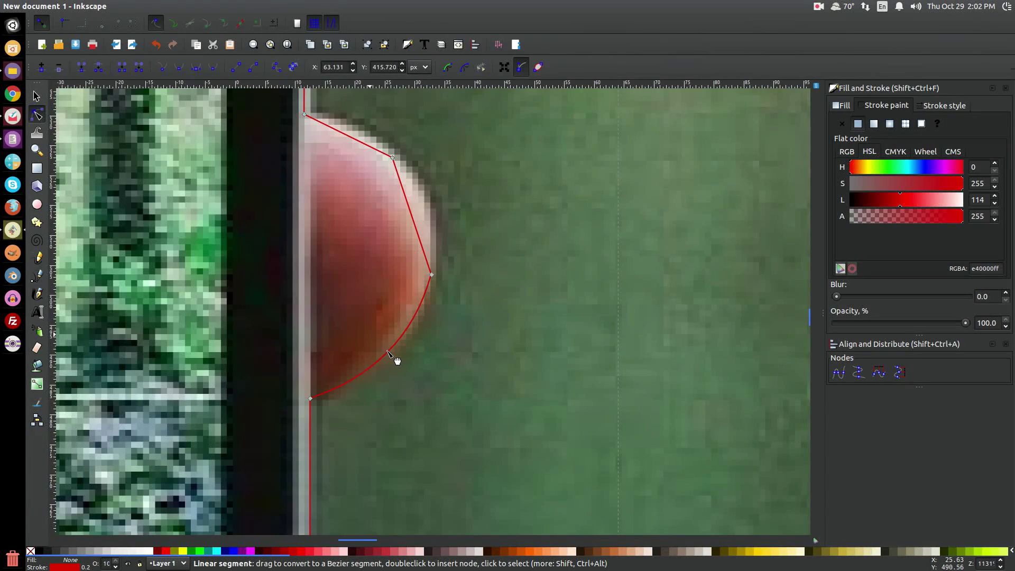
pyautogui.scroll(4, 387, 349)
pyautogui.moveTo(402, 289); pyautogui.dragTo(426, 303)
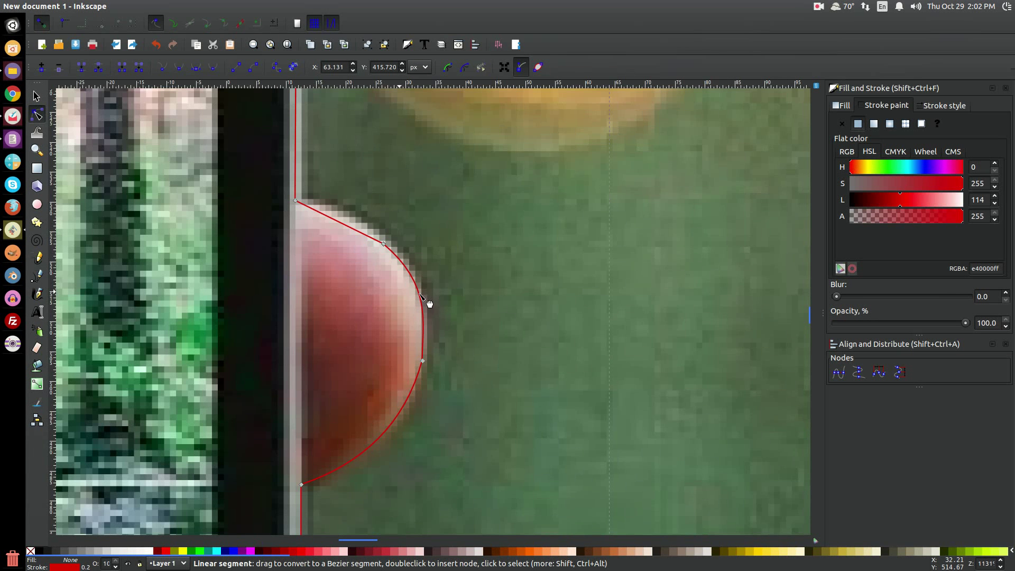
# Step: Smooth the topmost fingertip's outermost node, nudge it inward, and shorten both of its handles to fit the edge
pyautogui.keyDown('ctrl'); pyautogui.click(423, 361); pyautogui.keyUp('ctrl')
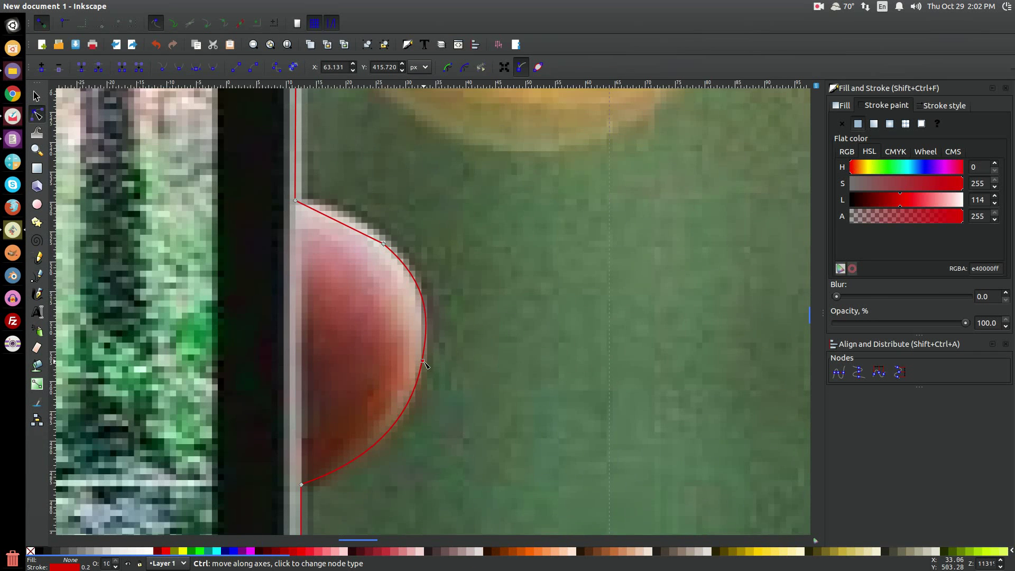
pyautogui.keyDown('ctrl'); pyautogui.click(424, 362); pyautogui.keyUp('ctrl')
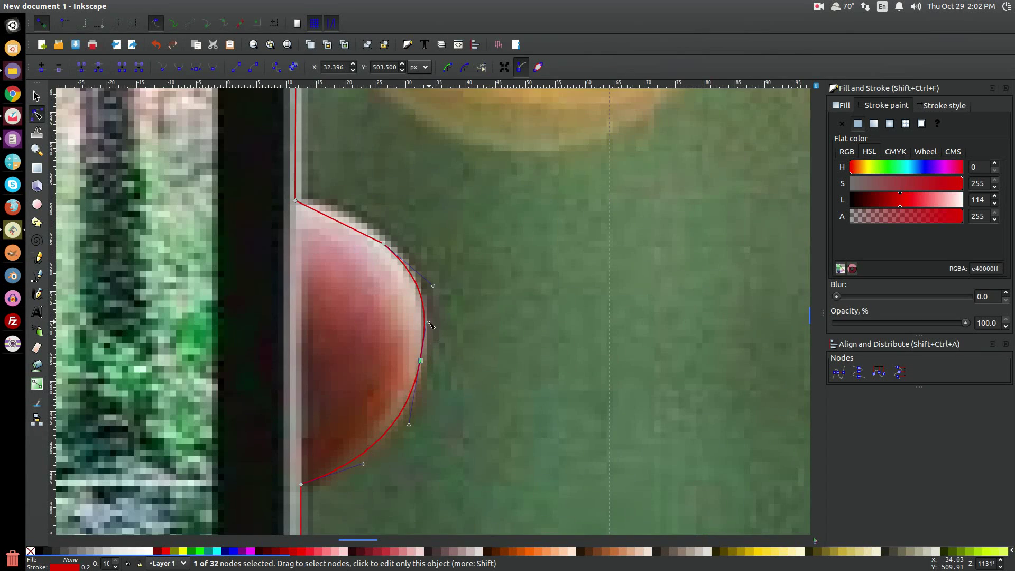
pyautogui.moveTo(428, 324); pyautogui.dragTo(427, 340)
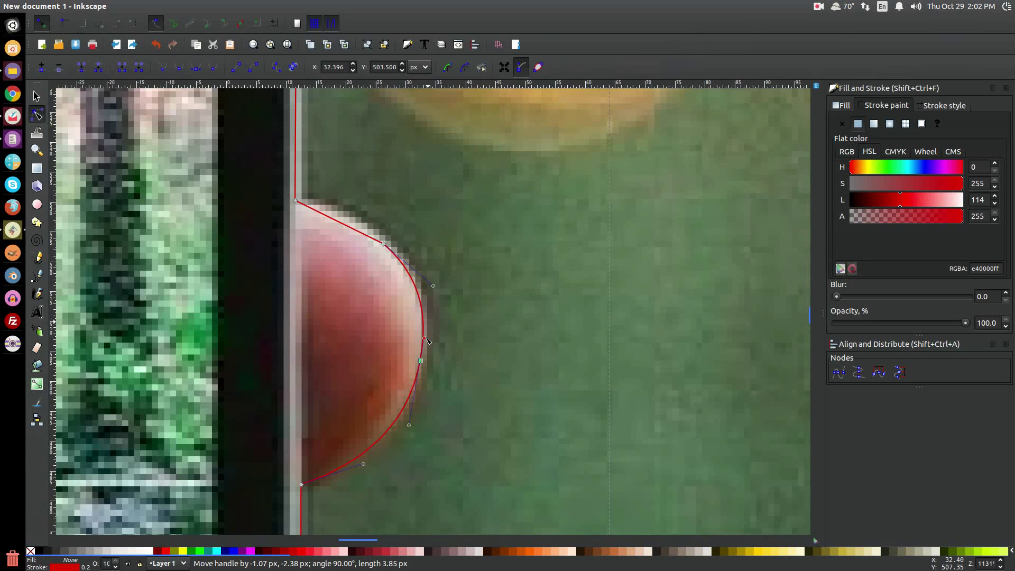
pyautogui.moveTo(410, 425); pyautogui.dragTo(412, 410)
# Step: Curve the straight segment along the topmost fingertip's upper edge outward and change the type of the node joining it
pyautogui.scroll(6, 381, 281)
pyautogui.hscroll(-2, 381, 280)
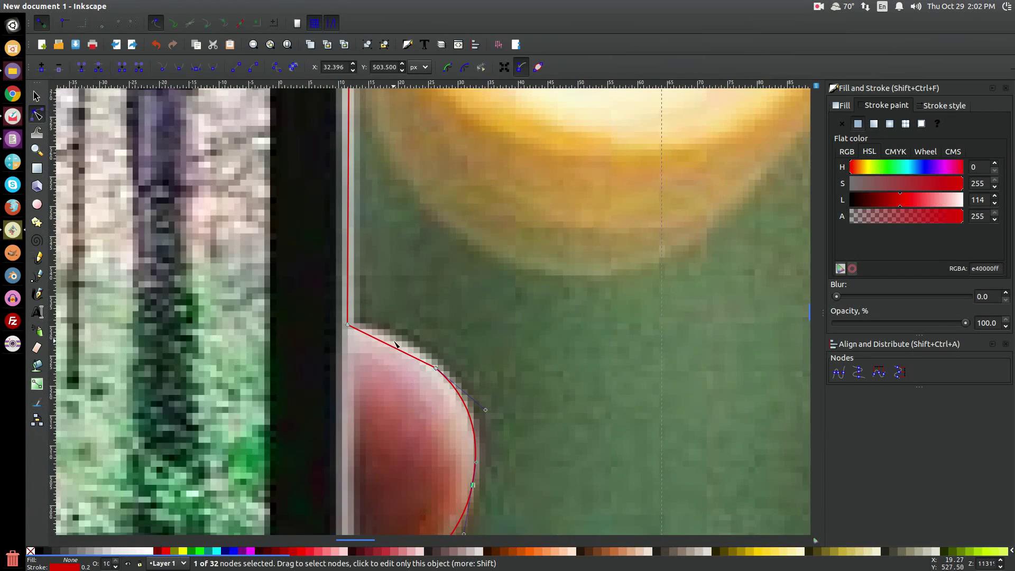
pyautogui.moveTo(391, 348); pyautogui.dragTo(402, 342)
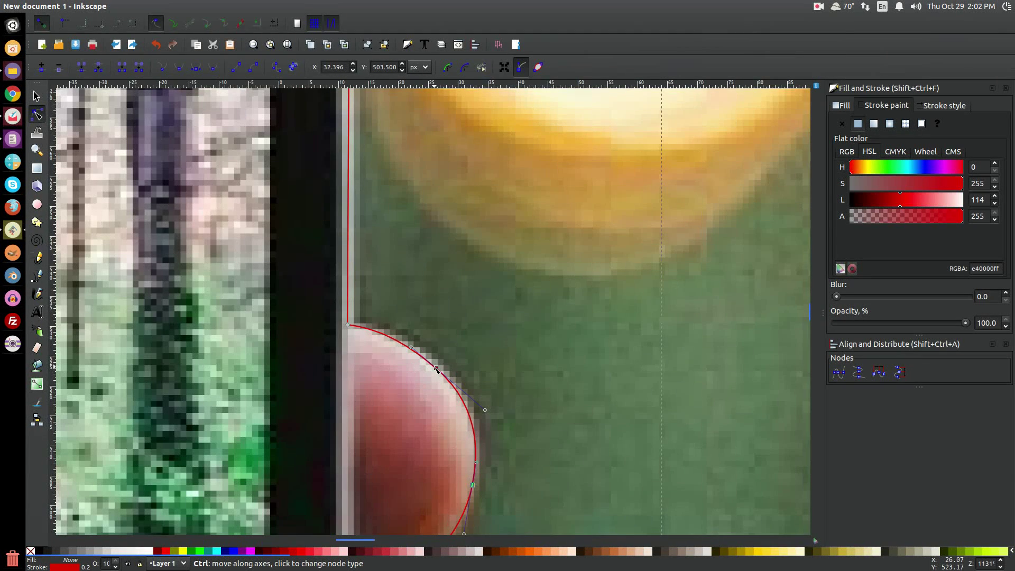
pyautogui.click(435, 368)
# Step: Bend the straight segment across the phone's top-right corner outward to follow the rounded casing, and select its lower node
pyautogui.moveTo(435, 170); pyautogui.dragTo(405, 500)
pyautogui.moveTo(395, 226); pyautogui.dragTo(431, 492)
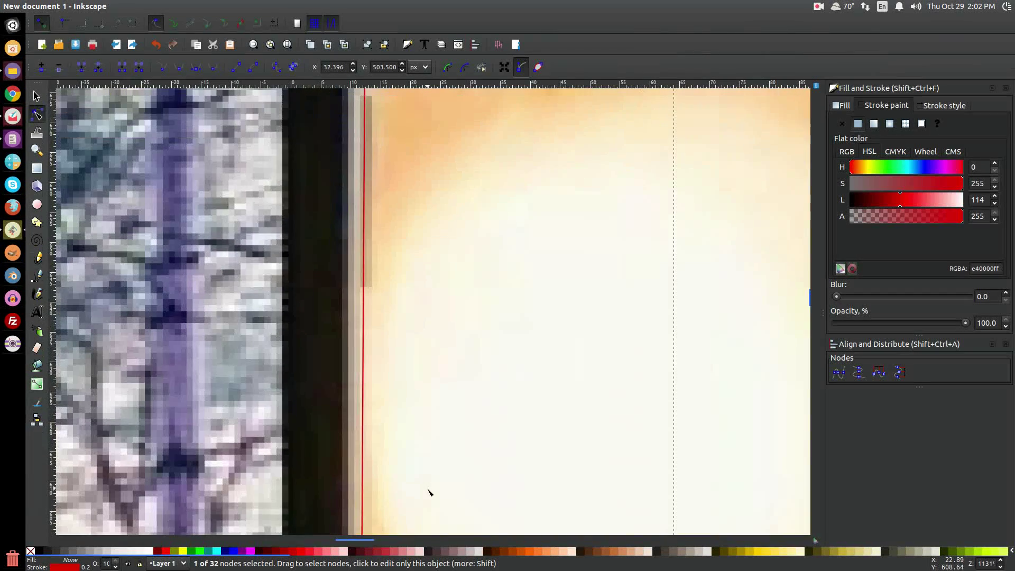
pyautogui.moveTo(374, 158); pyautogui.dragTo(392, 517)
pyautogui.moveTo(404, 188); pyautogui.dragTo(410, 499)
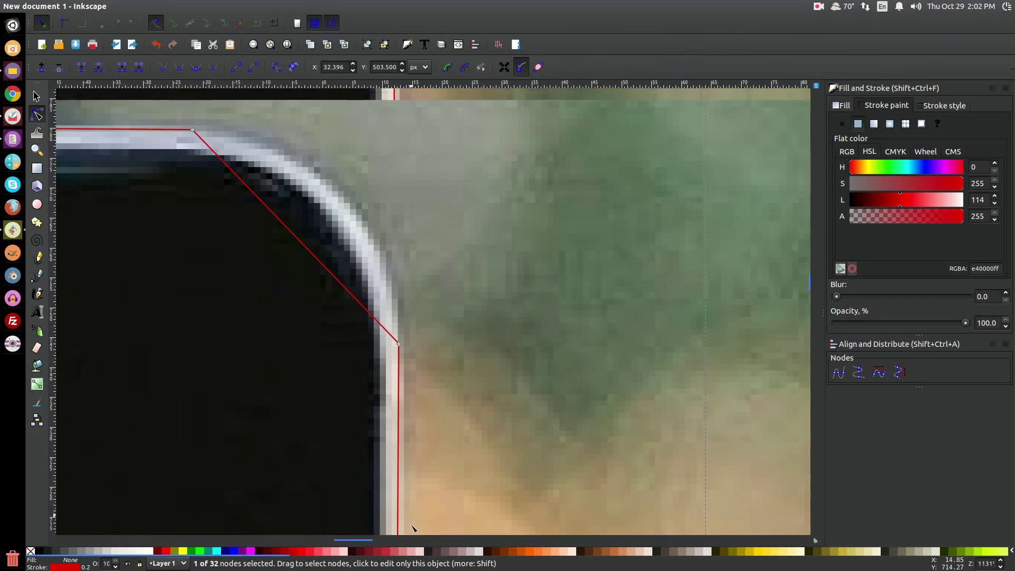
pyautogui.moveTo(373, 256); pyautogui.dragTo(427, 311)
pyautogui.click(476, 451)
# Step: Align the handle of the phone corner's lower node vertically and shorten it so the curve leaves the side edge straight
pyautogui.scroll(-4, 487, 430)
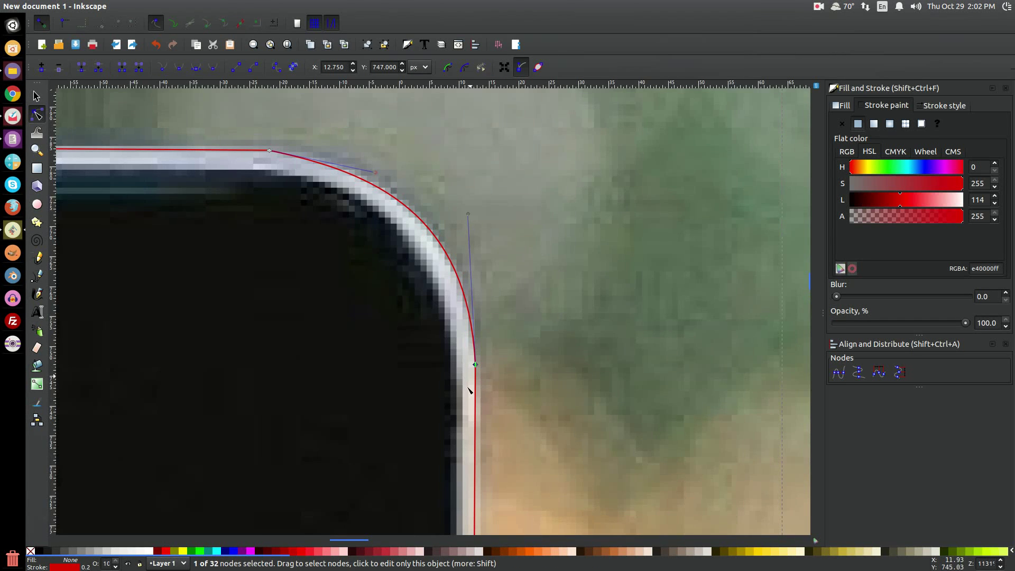
pyautogui.moveTo(476, 232); pyautogui.dragTo(477, 238)
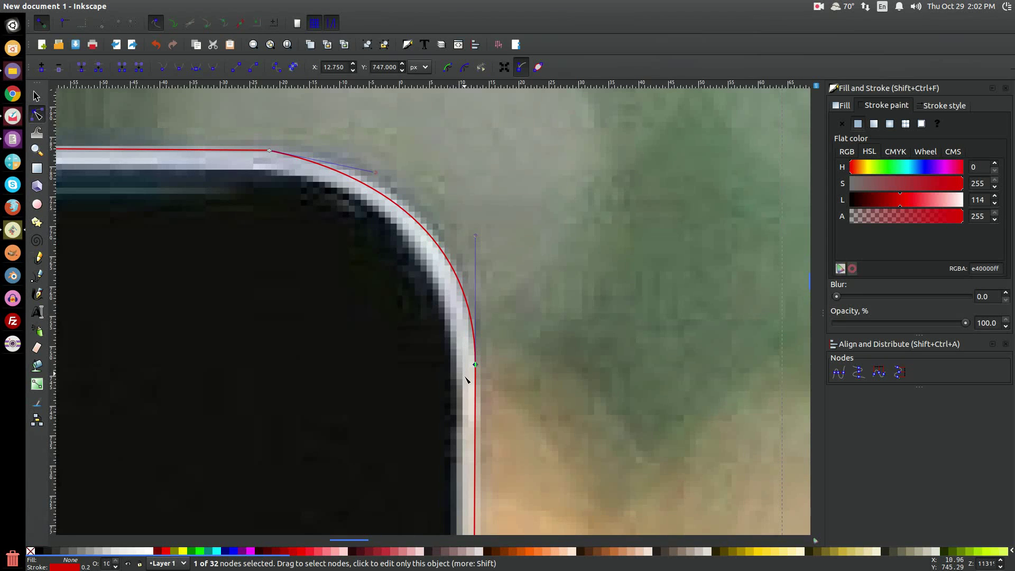
pyautogui.keyDown('ctrl'); pyautogui.click(476, 365); pyautogui.keyUp('ctrl')
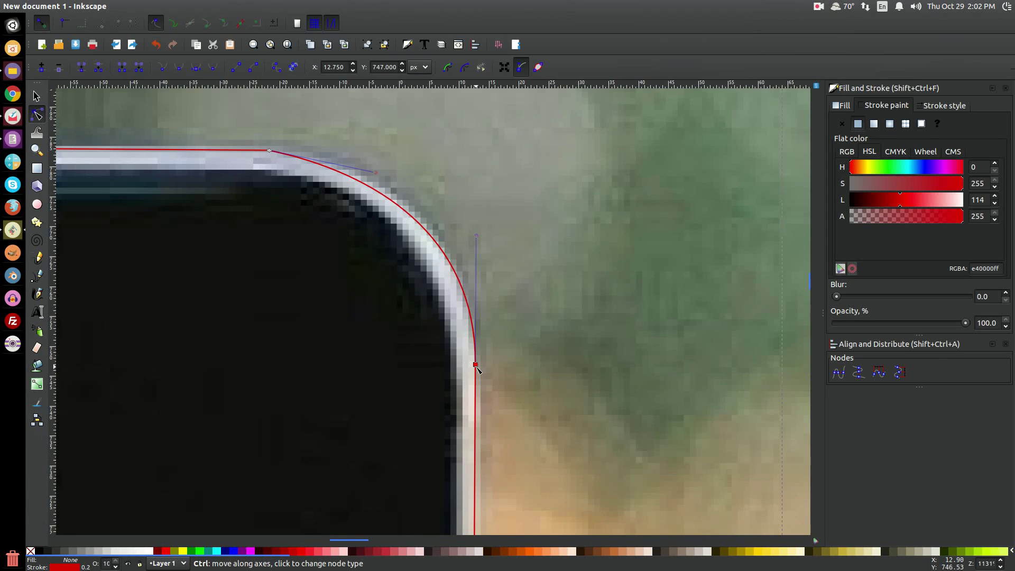
pyautogui.moveTo(476, 236)
pyautogui.mouseDown()
pyautogui.moveTo(478, 293)
pyautogui.moveTo(484, 264)
pyautogui.moveTo(448, 254)
pyautogui.moveTo(498, 251)
pyautogui.moveTo(478, 267)
pyautogui.moveTo(477, 241)
pyautogui.mouseUp()
# Step: Level the handle of the phone corner's upper node horizontally and lengthen the lower node's vertical handle to match the rounded corner
pyautogui.scroll(1, 309, 236)
pyautogui.moveTo(310, 236); pyautogui.dragTo(453, 337)
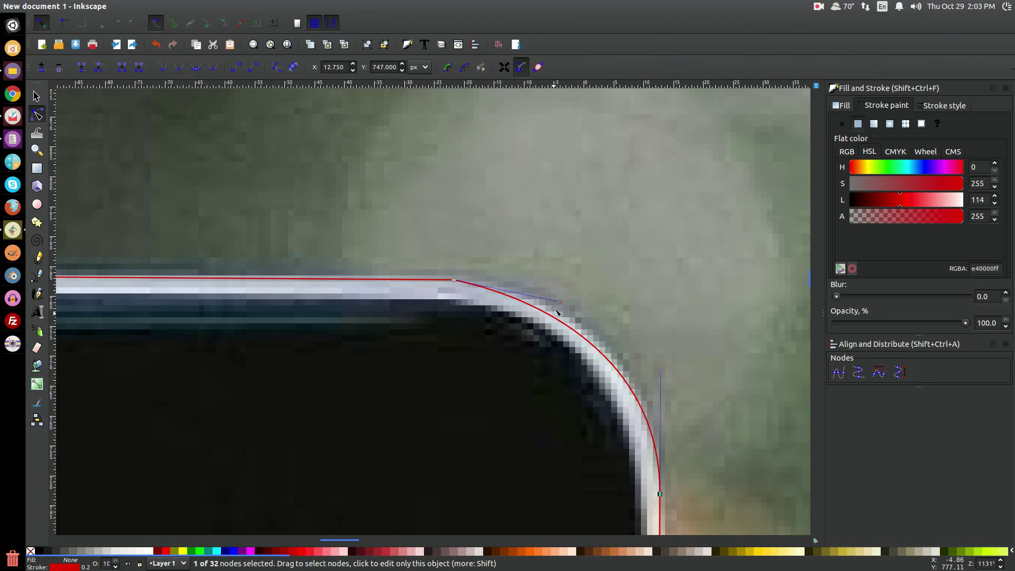
pyautogui.moveTo(561, 304); pyautogui.dragTo(537, 283)
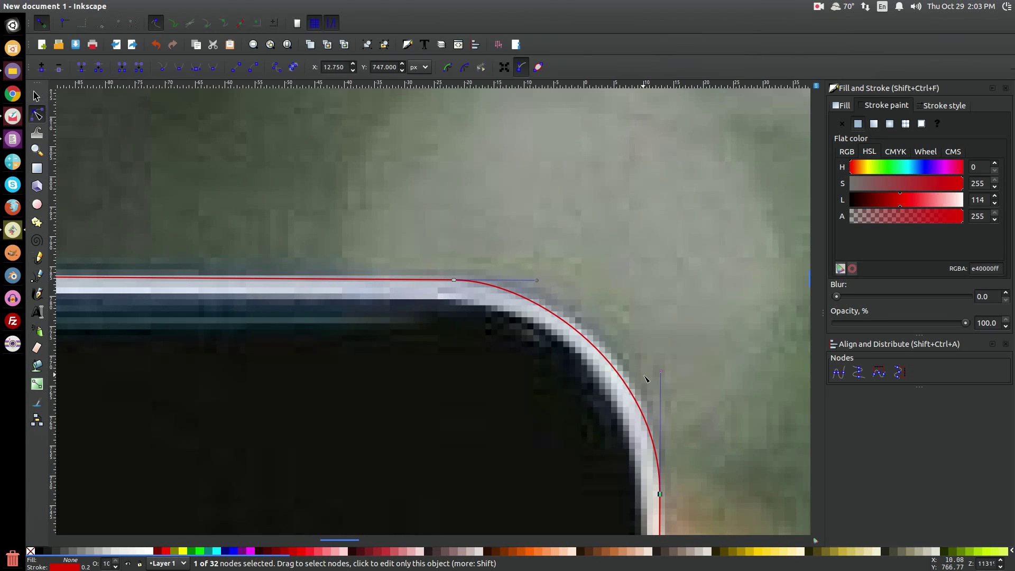
pyautogui.click(662, 389)
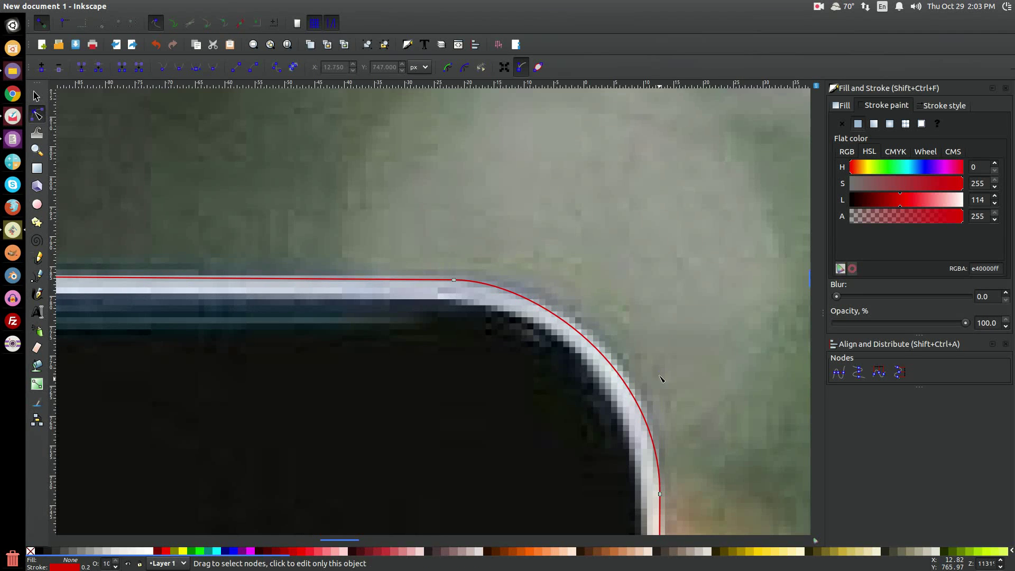
pyautogui.click(660, 493)
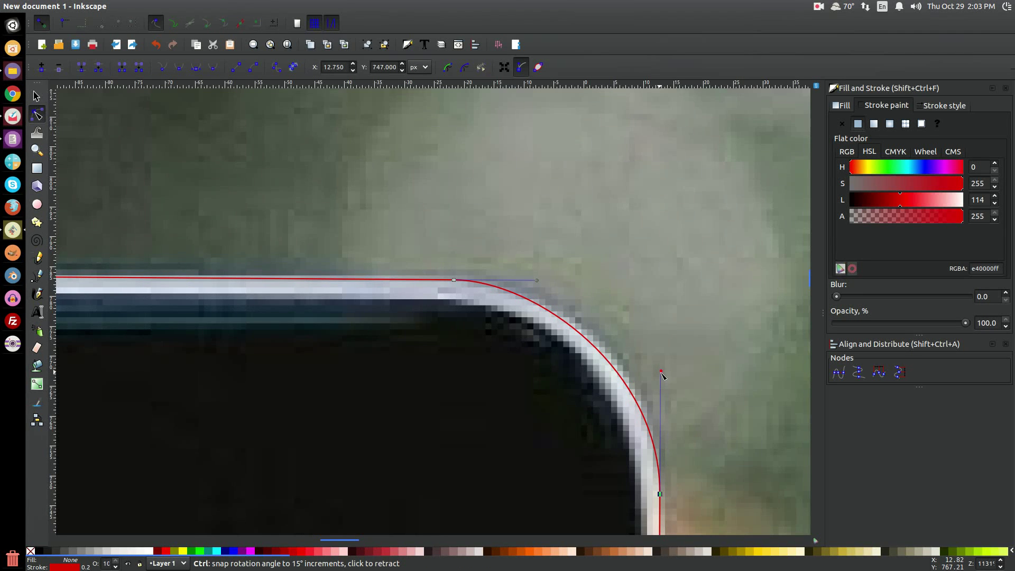
pyautogui.moveTo(663, 379); pyautogui.dragTo(661, 364)
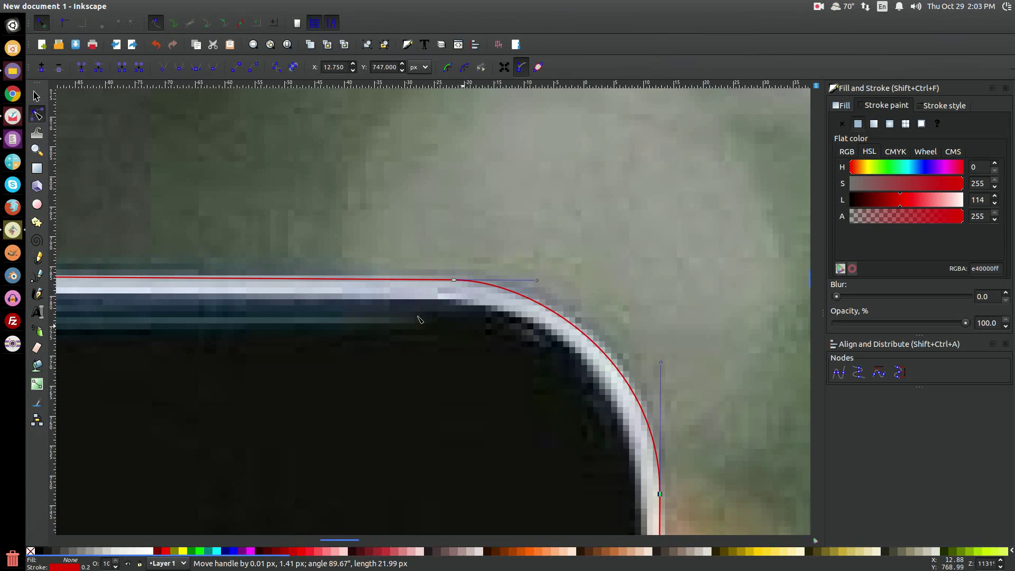
# Step: Select the whole traced outline as an object and fill it with blue
pyautogui.scroll(-4, 382, 307)
pyautogui.scroll(-3, 378, 310)
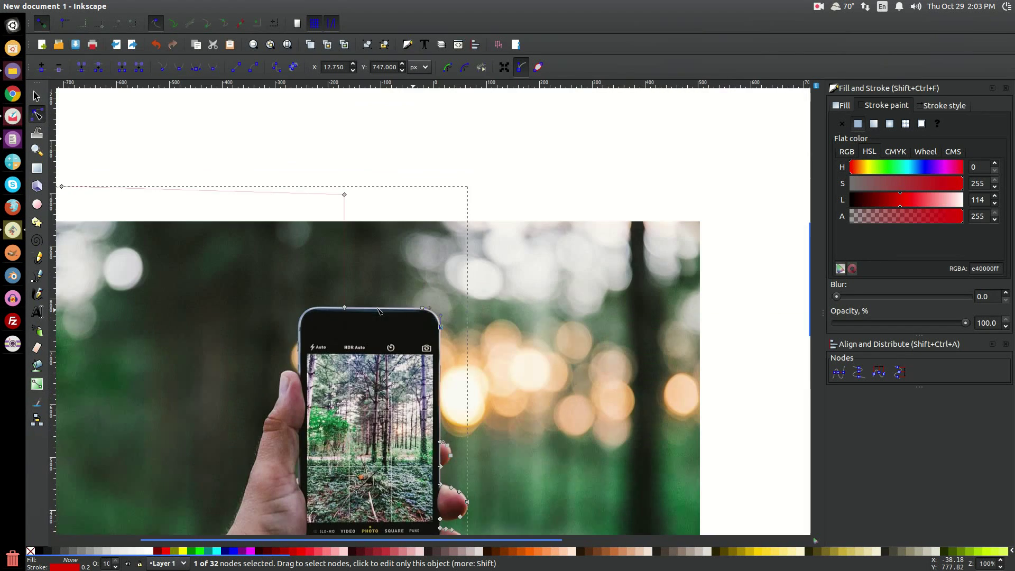
pyautogui.scroll(-8, 317, 338)
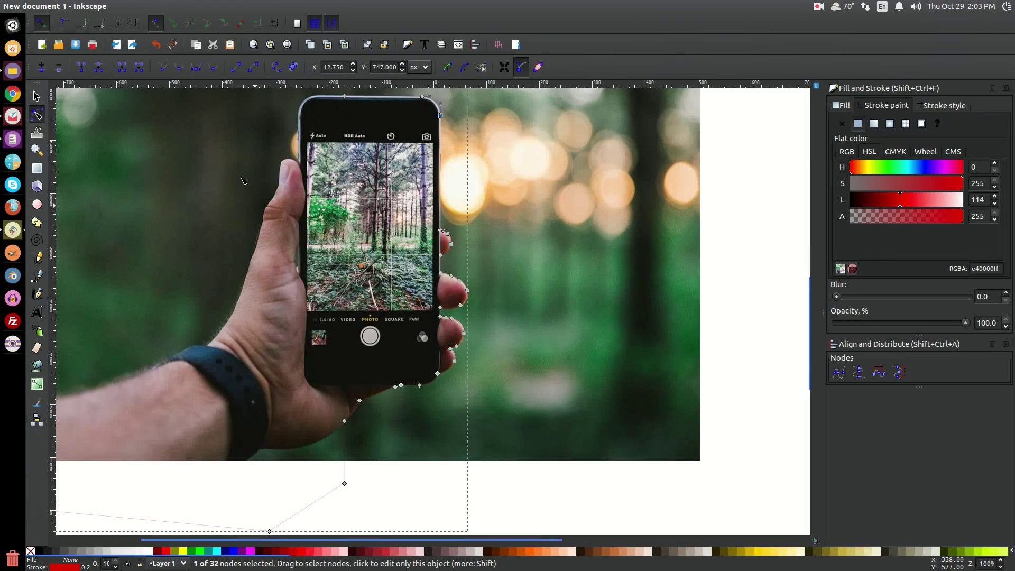
pyautogui.press('s')
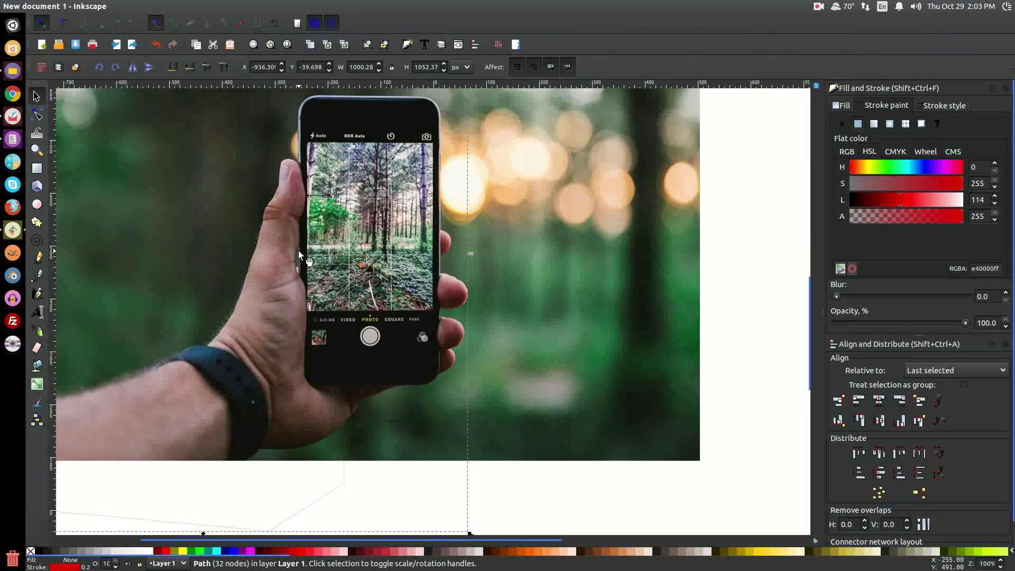
pyautogui.scroll(5, 491, 280)
pyautogui.hscroll(-2, 491, 280)
pyautogui.scroll(-5, 490, 281)
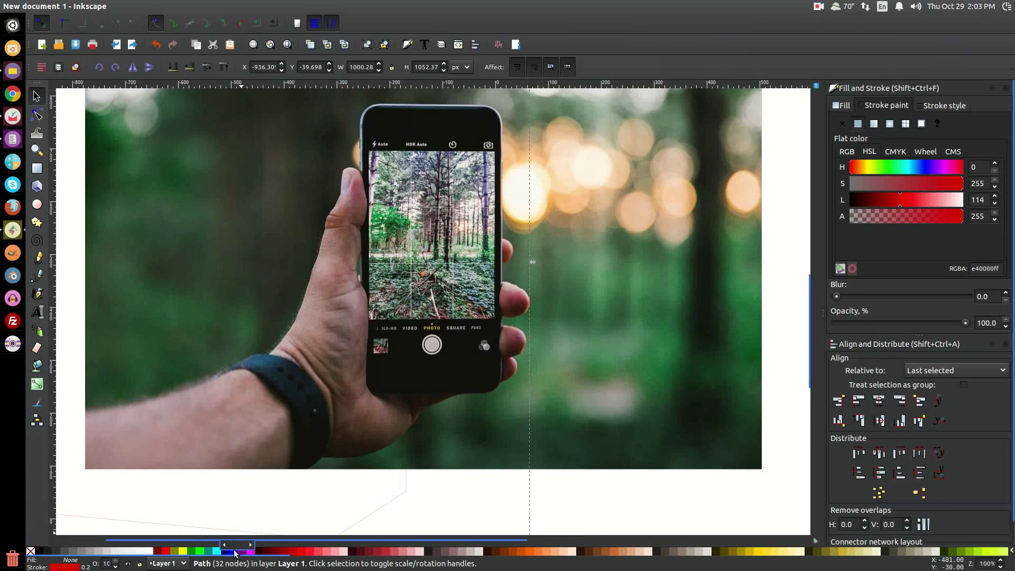
pyautogui.hscroll(-4, 235, 552)
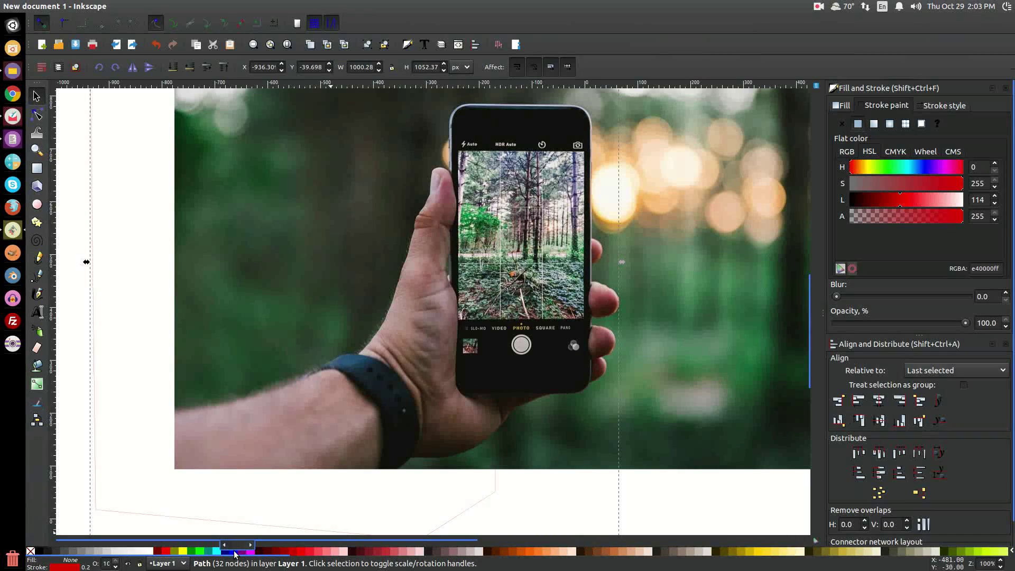
pyautogui.click(235, 552)
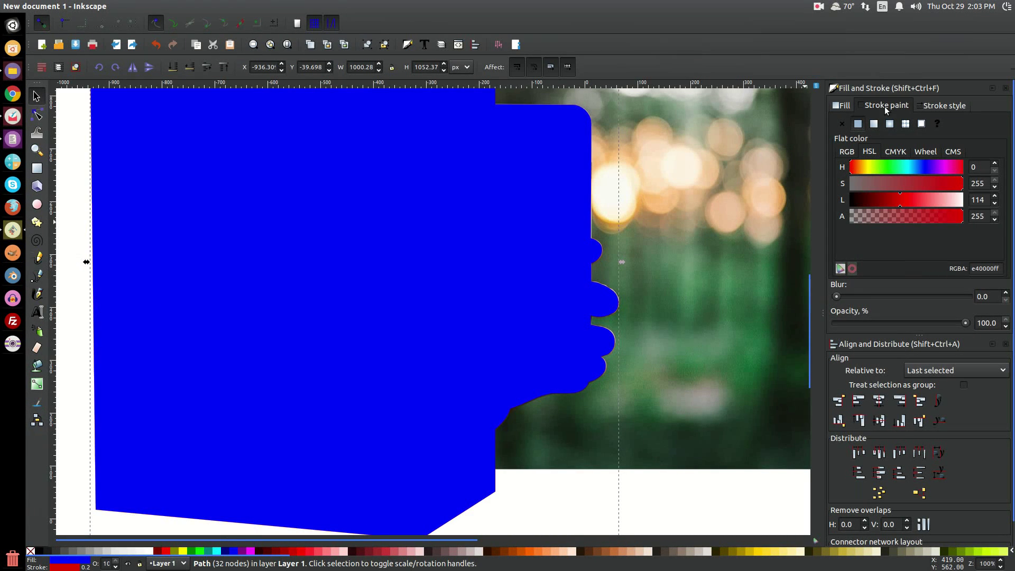
# Step: Remove the blue shape's stroke and lower its opacity to 59%
pyautogui.click(842, 123)
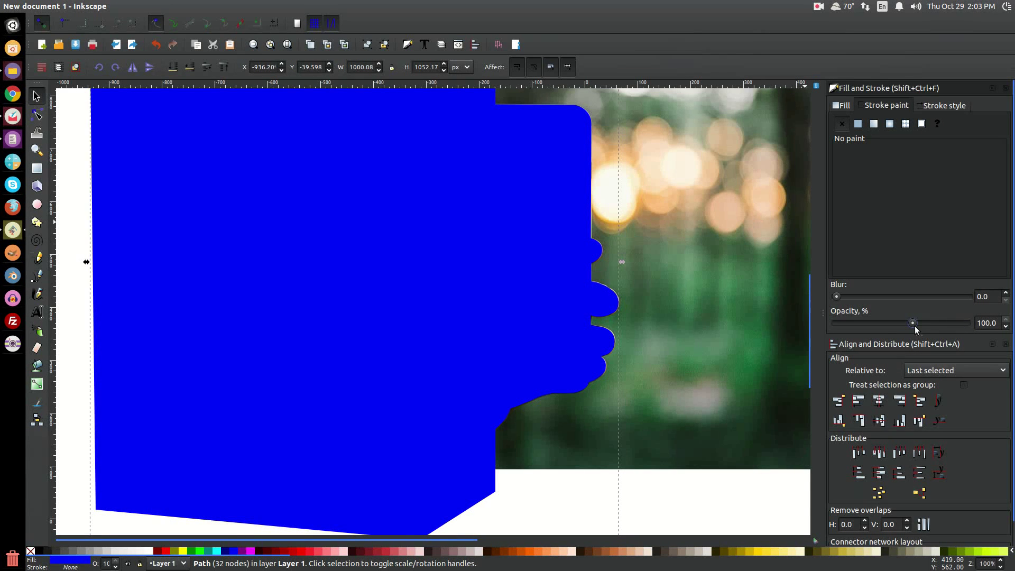
pyautogui.moveTo(916, 329); pyautogui.dragTo(914, 327)
pyautogui.hscroll(4, 604, 281)
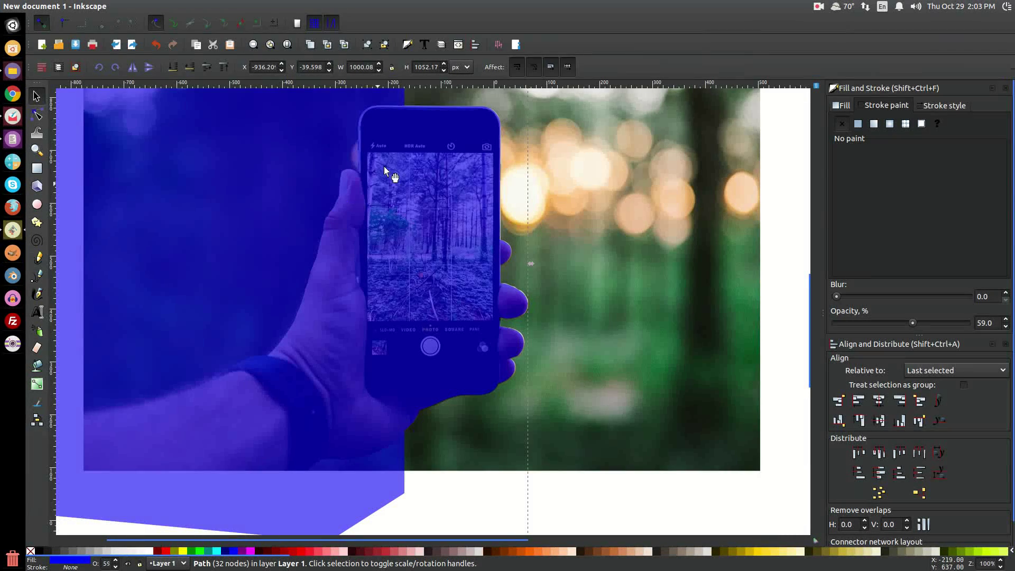
# Step: Add the photo to the selection with the blue shape and set the shape as its clip
pyautogui.moveTo(338, 190); pyautogui.dragTo(344, 230)
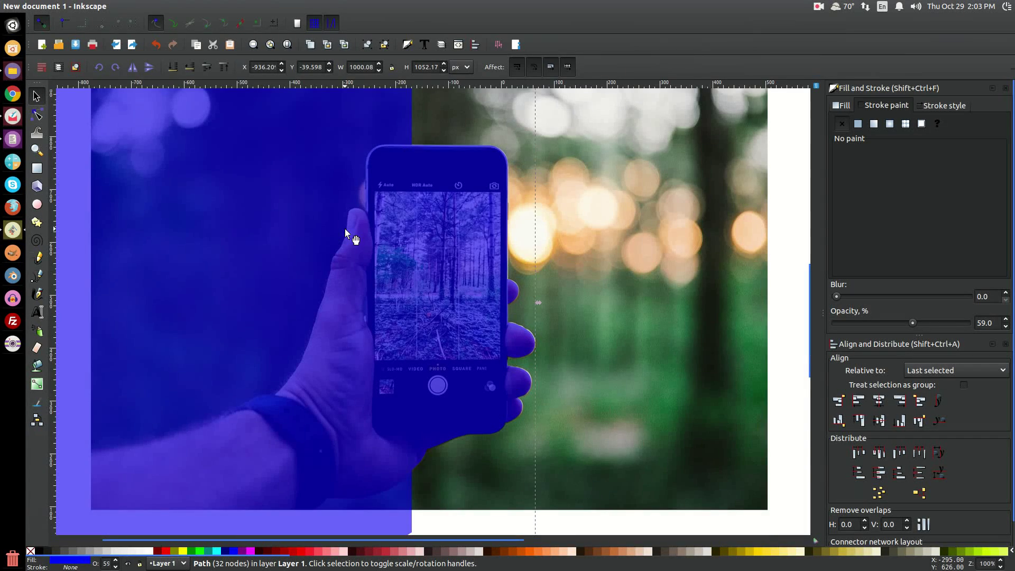
pyautogui.moveTo(405, 189); pyautogui.dragTo(395, 271)
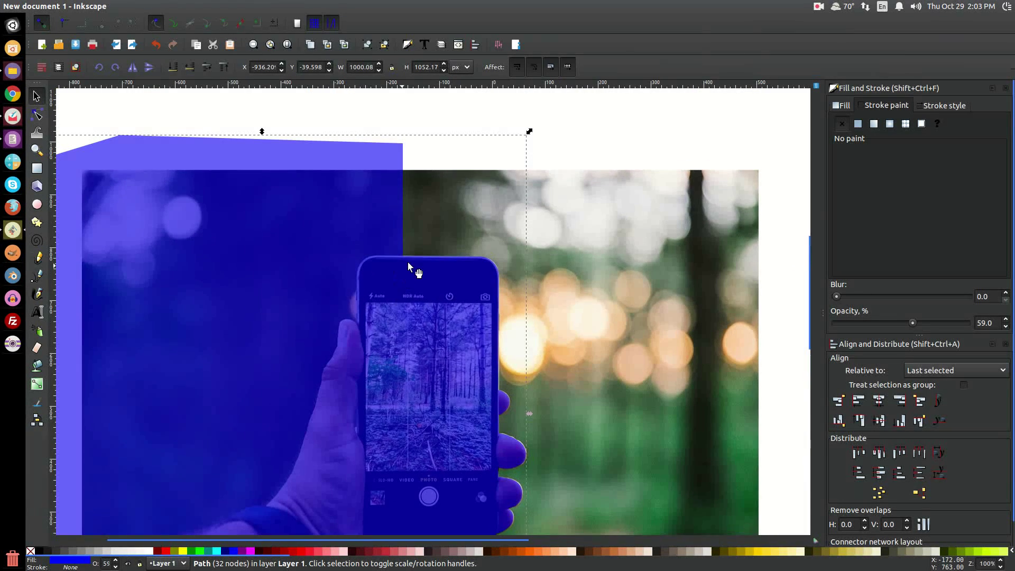
pyautogui.keyDown('shift'); pyautogui.click(645, 230); pyautogui.keyUp('shift')
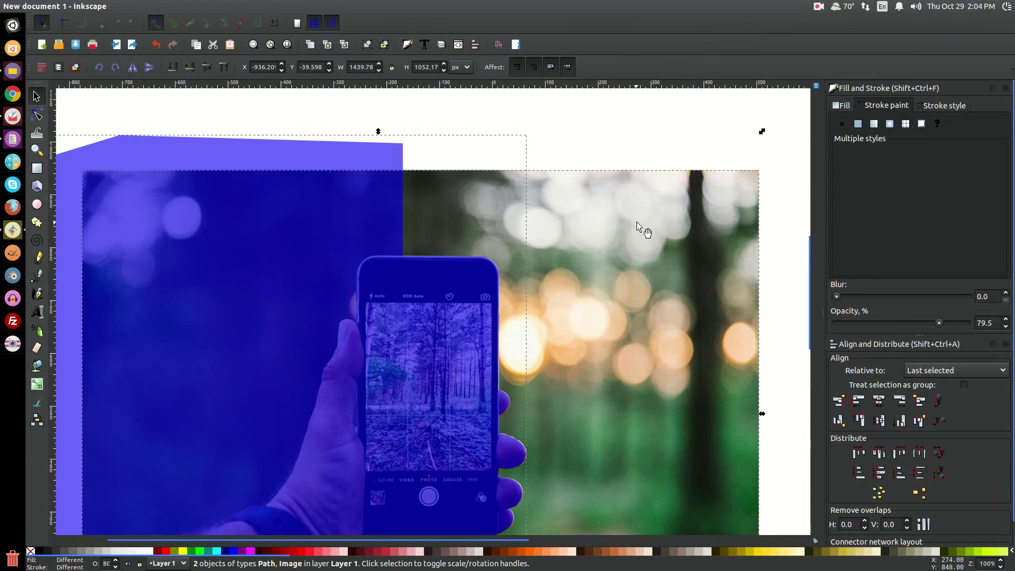
pyautogui.click(147, 7)
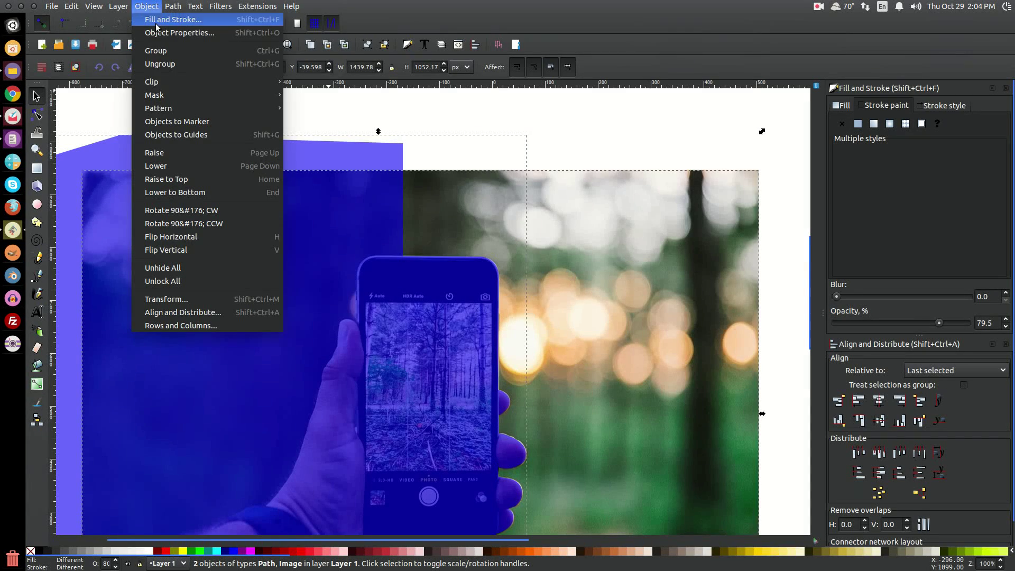
pyautogui.moveTo(242, 82)
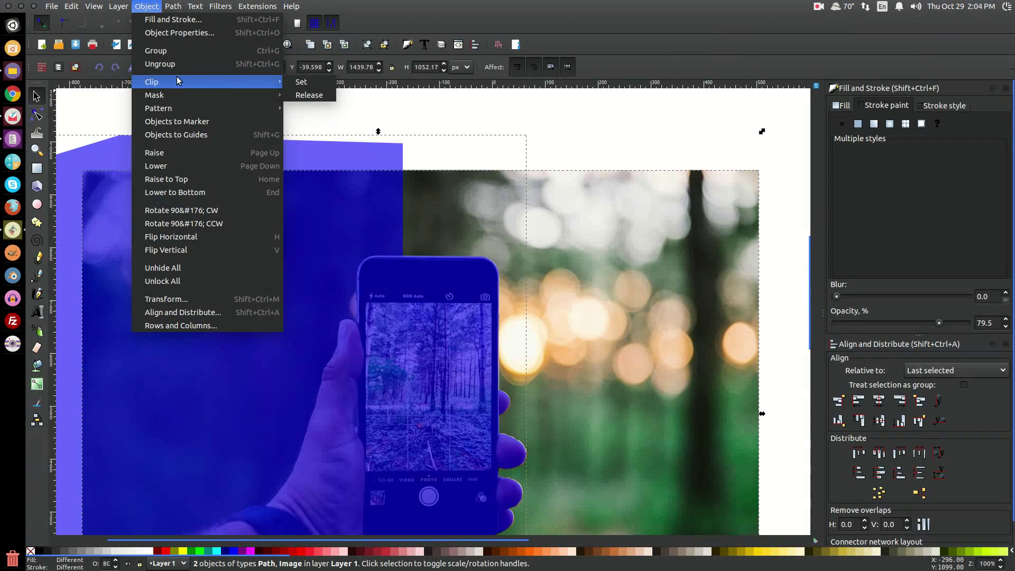
pyautogui.click(300, 82)
# Step: Draw a rectangle about 793 × 812 px over the clipped hand and phone
pyautogui.scroll(-4, 521, 327)
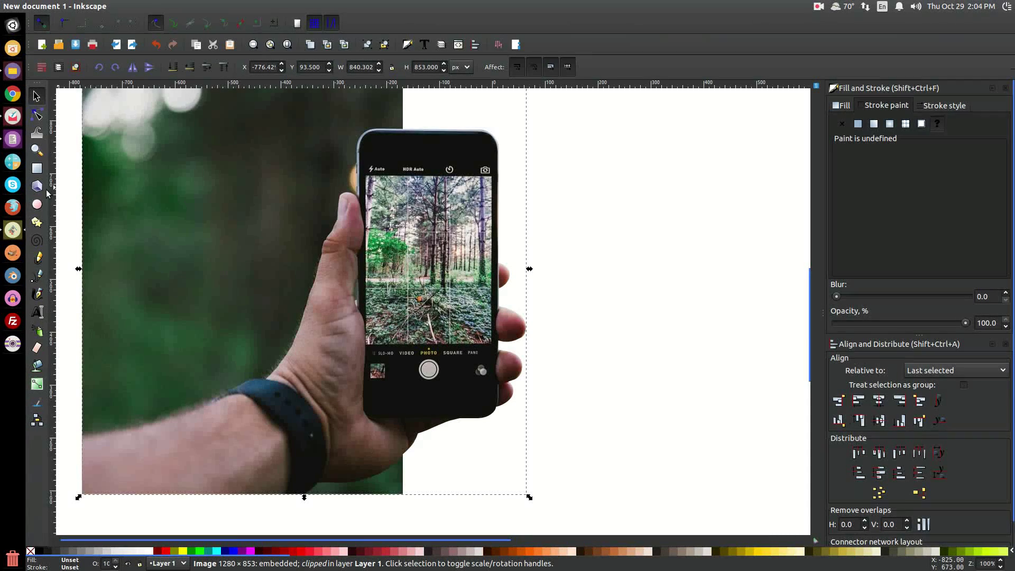
pyautogui.keyDown('ctrl'); pyautogui.scroll(-1, 318, 275); pyautogui.keyUp('ctrl')
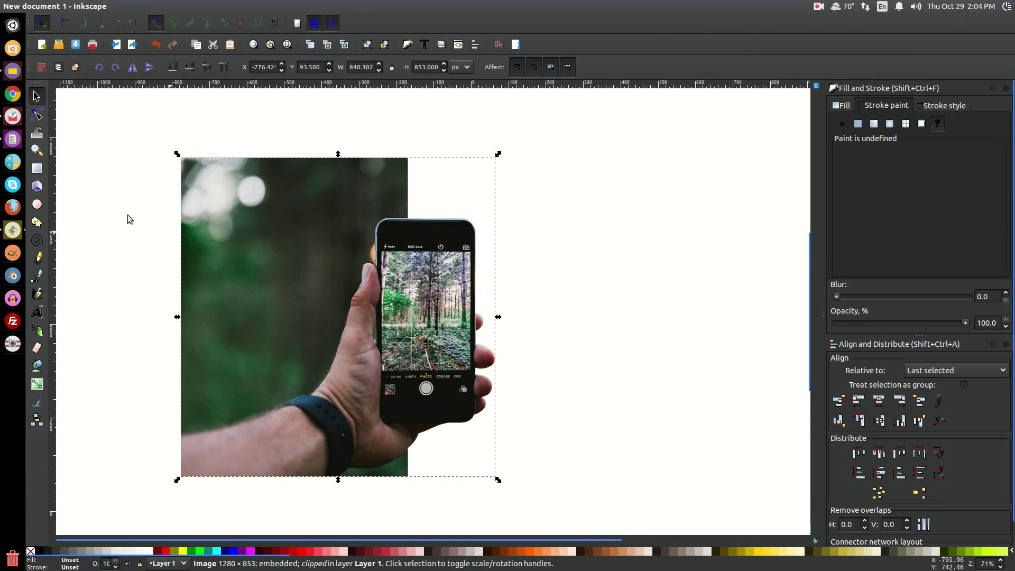
pyautogui.click(36, 168)
pyautogui.moveTo(533, 473); pyautogui.dragTo(236, 169)
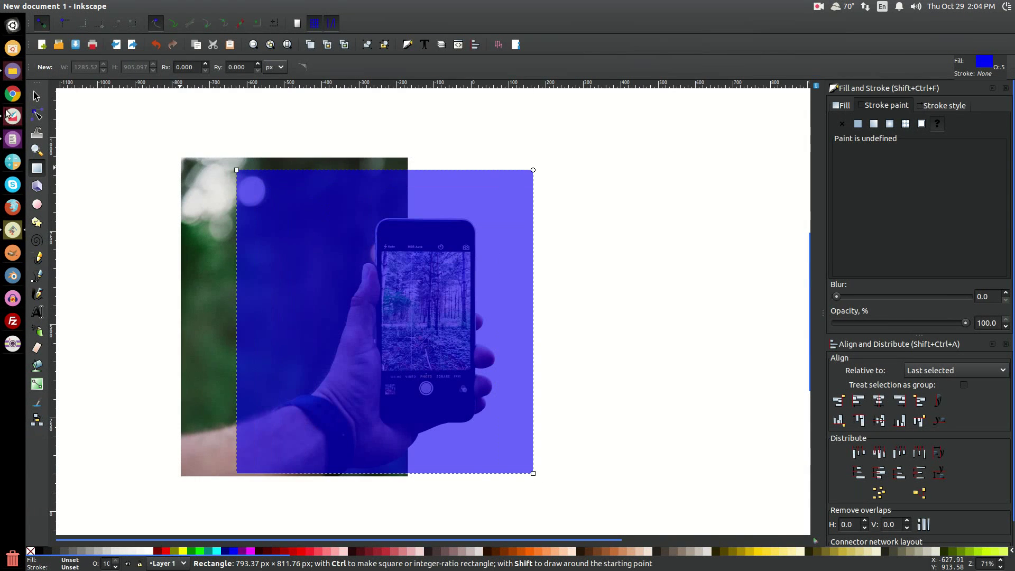
# Step: Send the rectangle behind the photo and the clipped hand, and make it solid teal at 100% opacity
pyautogui.click(37, 96)
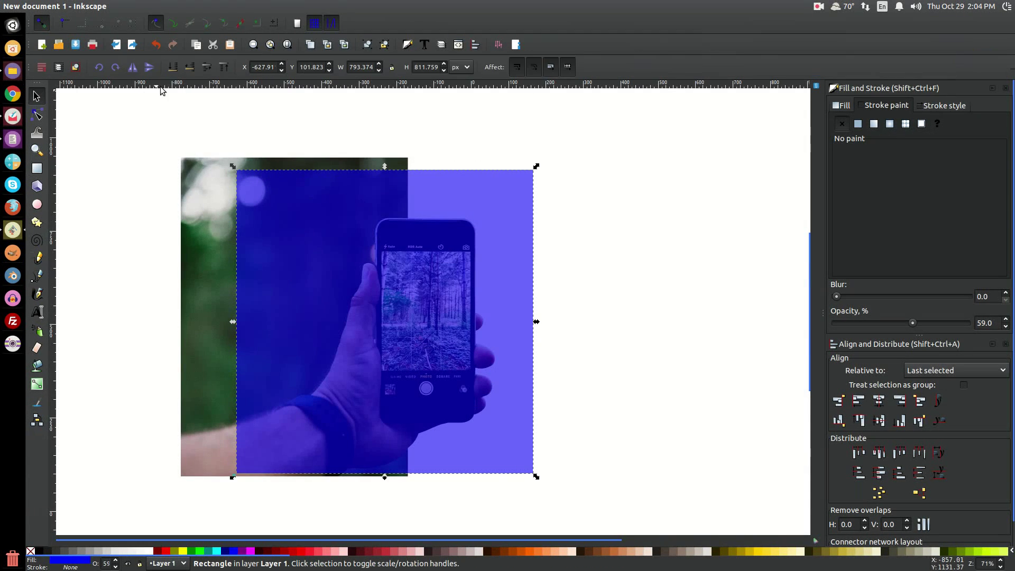
pyautogui.click(189, 67)
pyautogui.click(1005, 319)
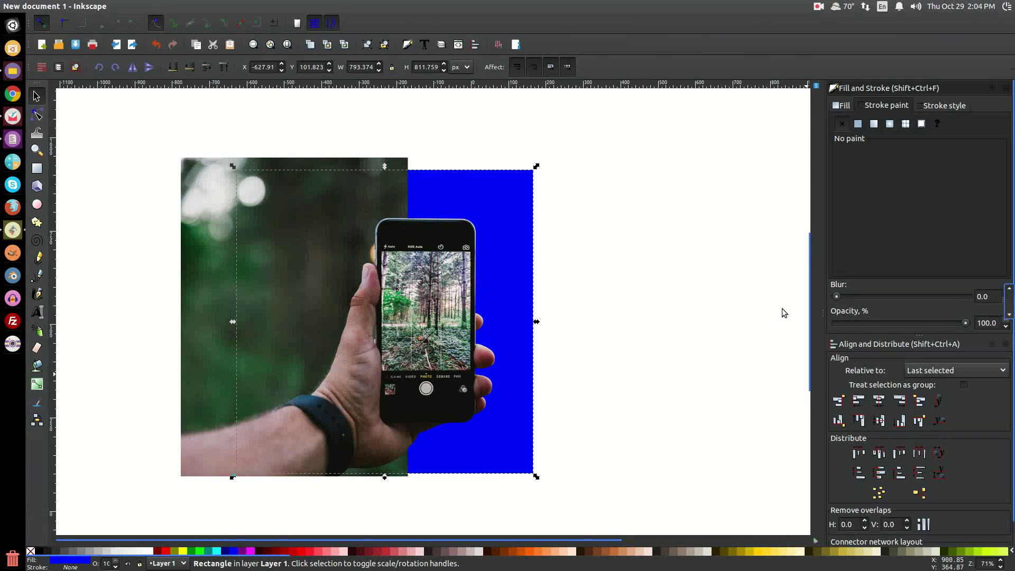
pyautogui.click(208, 551)
# Step: Examine the clipped edges of the fingers and phone up close against the teal rectangle, and check the whole cut-out
pyautogui.scroll(1, 484, 367)
pyautogui.scroll(2, 484, 367)
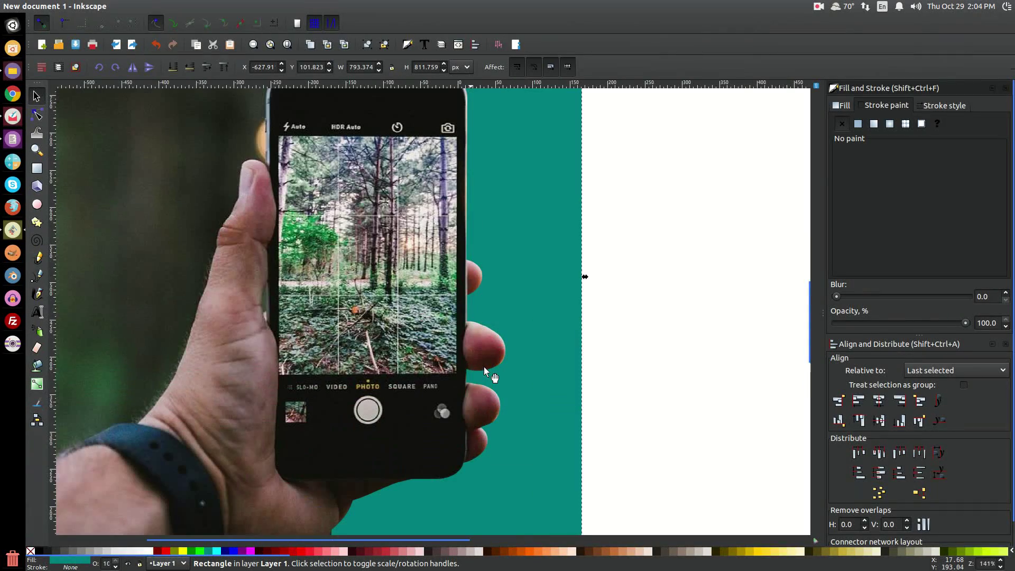
pyautogui.scroll(1, 484, 367)
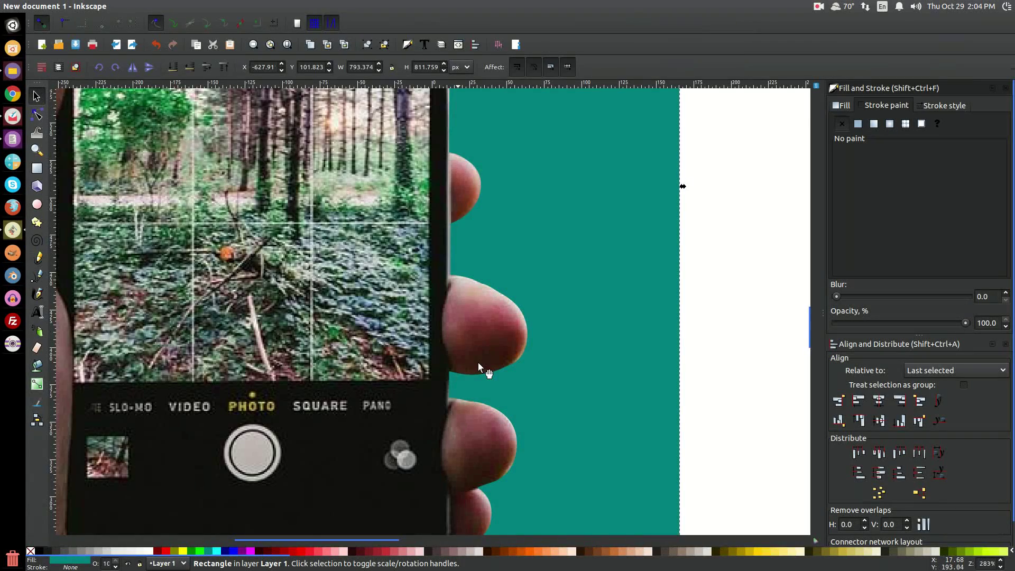
pyautogui.scroll(-4, 478, 365)
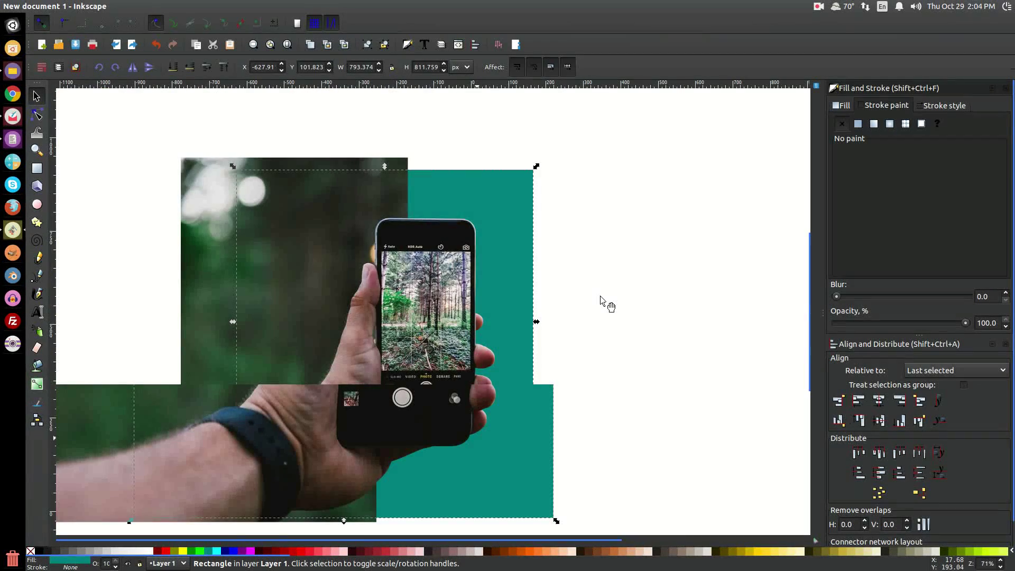
pyautogui.press('1')
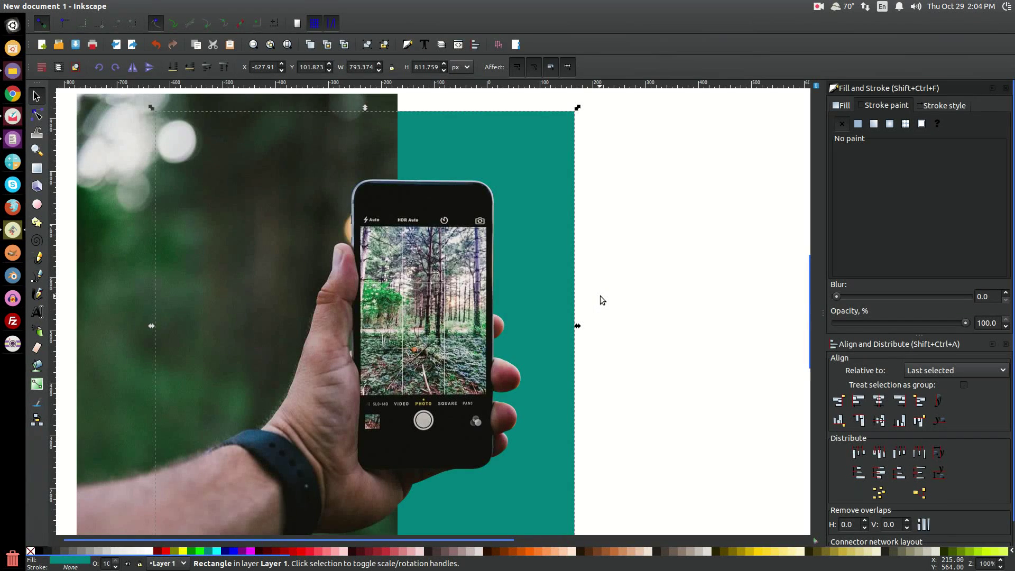
pyautogui.scroll(-1, 601, 300)
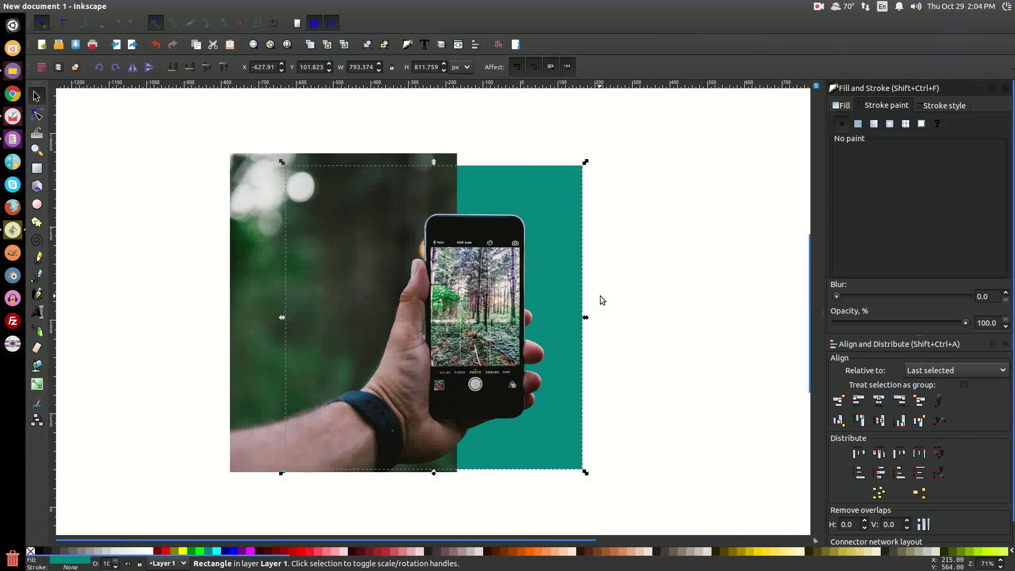